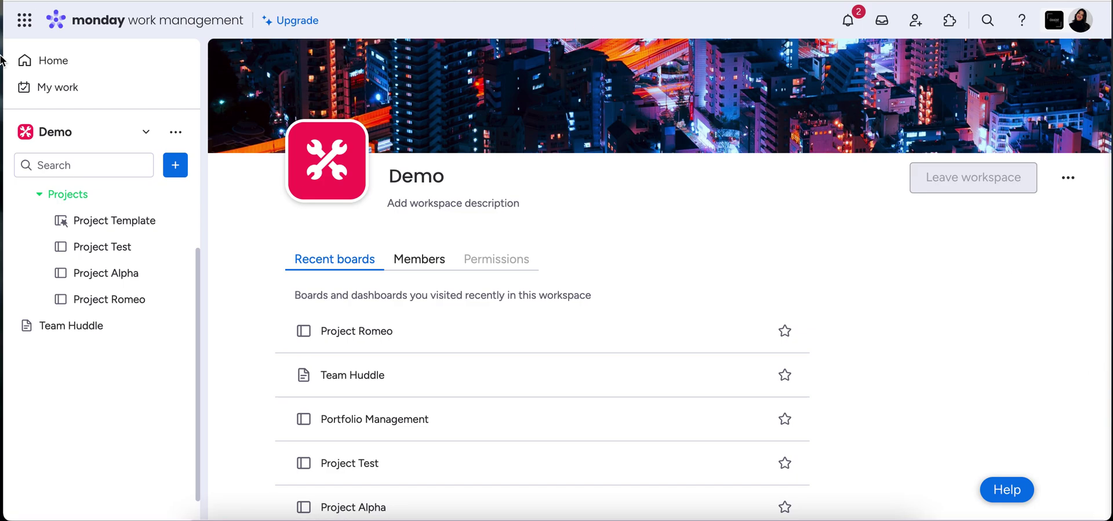
Step: Start a new doc, cancel its creation, and open the Team Huddle doc from the sidebar
{"action": "left_click", "coordinate": [182, 173]}
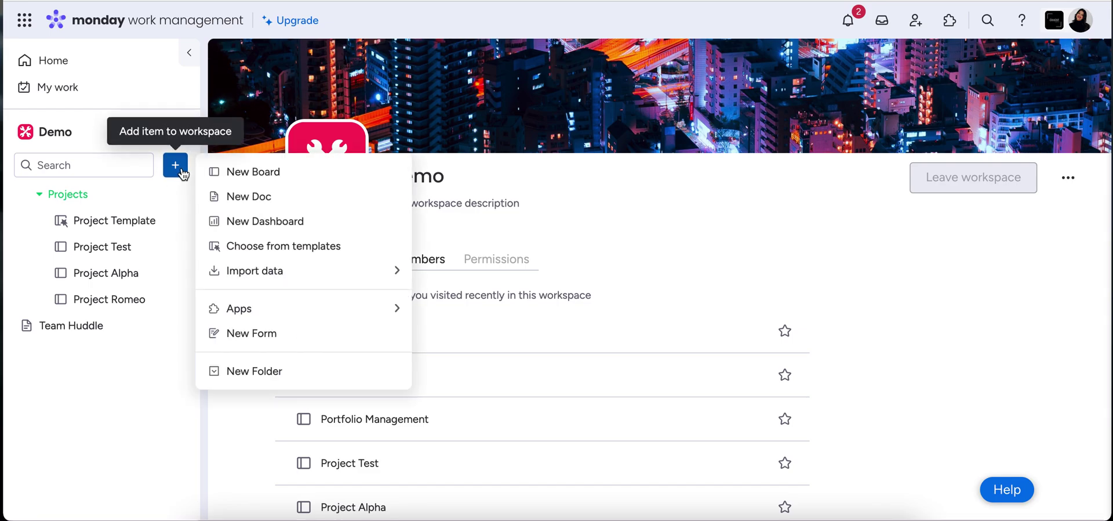
{"action": "left_click", "coordinate": [272, 197]}
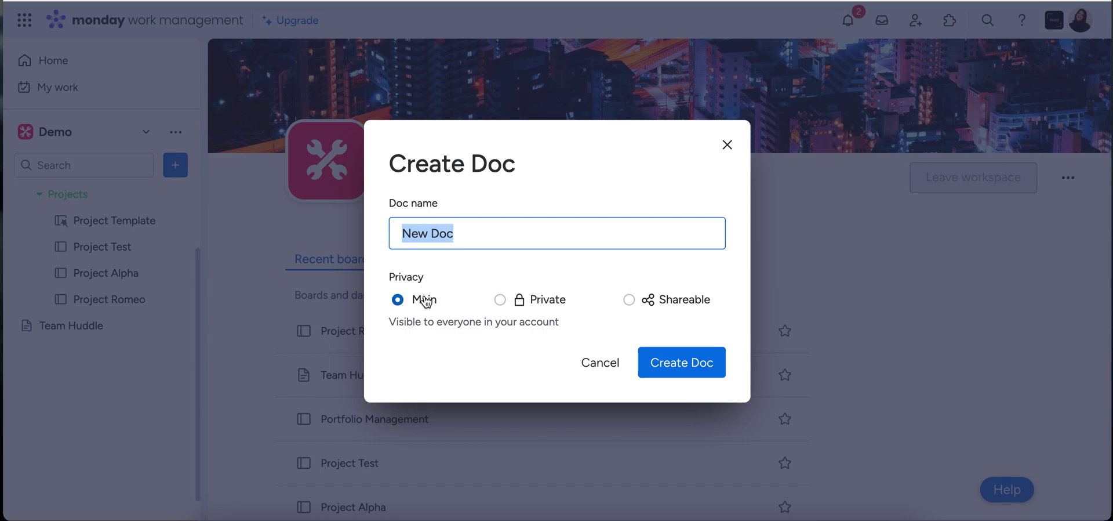
{"action": "left_click", "coordinate": [727, 144]}
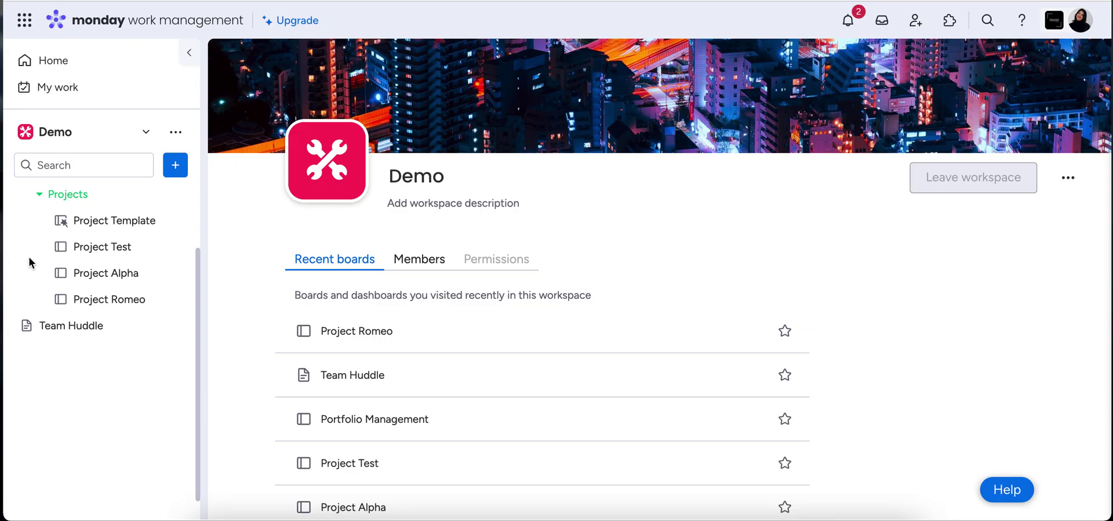
{"action": "left_click", "coordinate": [61, 328]}
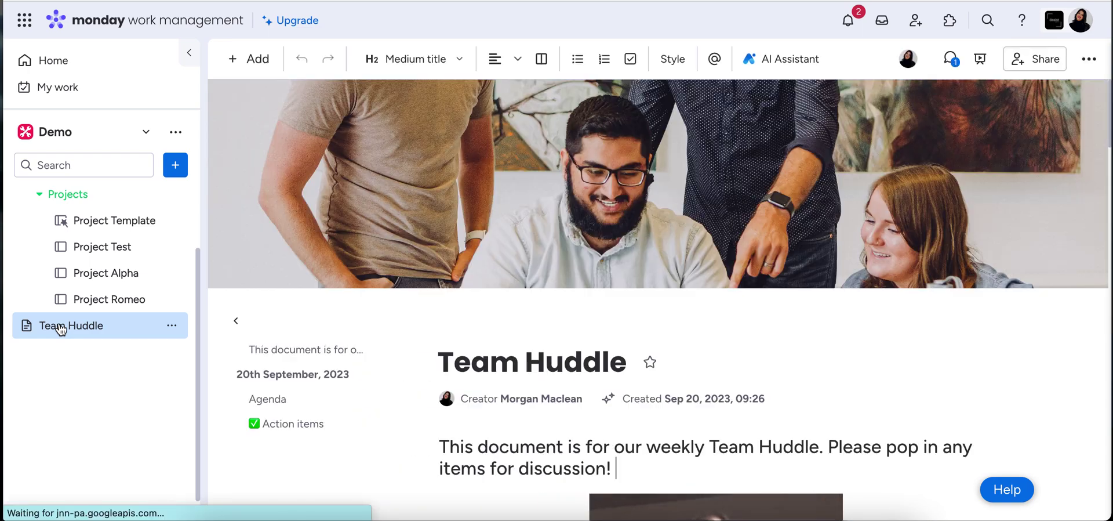
Step: Collapse the doc outline and scroll through the Team Huddle doc to review it
{"action": "left_click", "coordinate": [236, 321]}
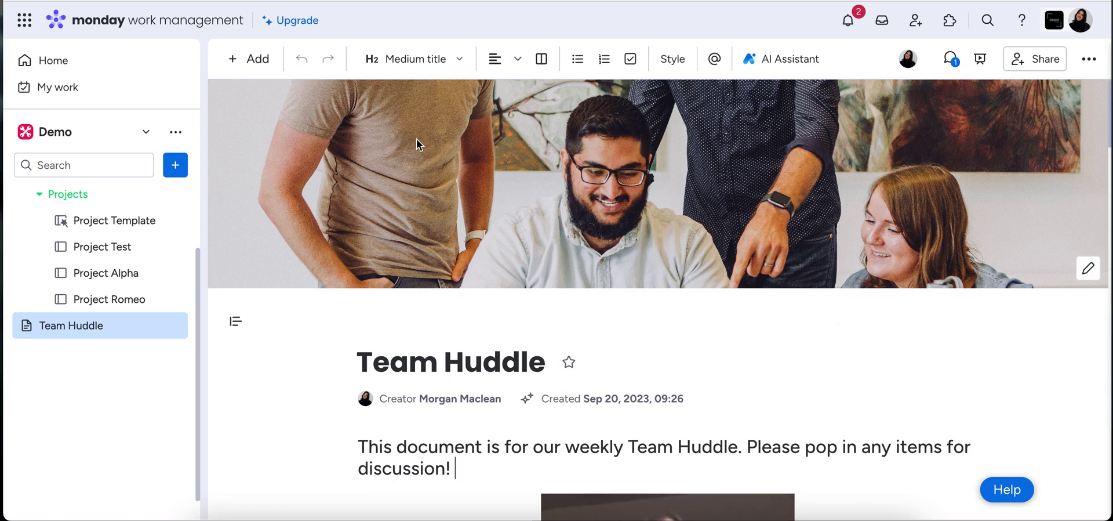
{"action": "scroll", "coordinate": [698, 180], "scroll_direction": "down", "scroll_amount": 2}
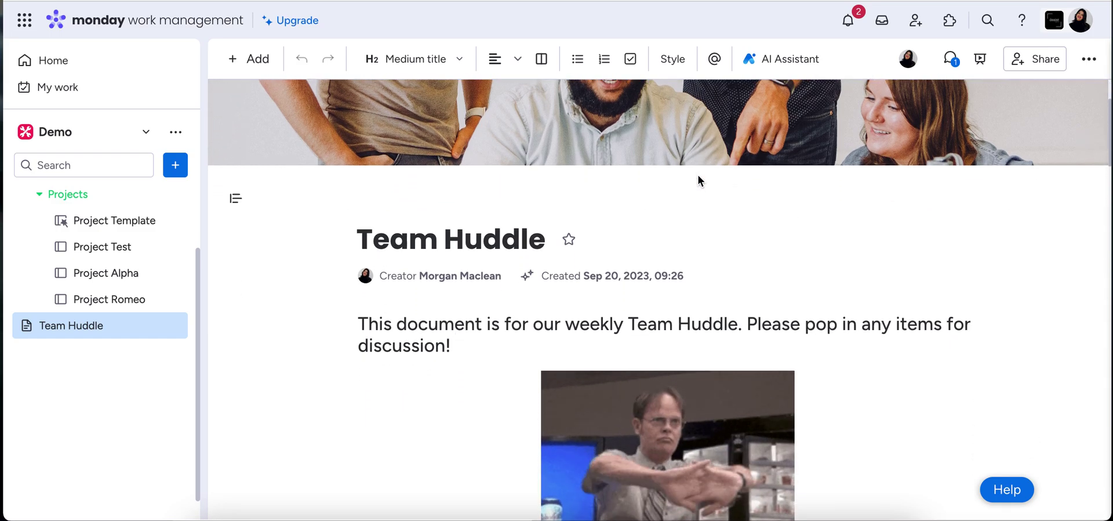
{"action": "scroll", "coordinate": [698, 180], "scroll_direction": "down", "scroll_amount": 1}
{"action": "scroll", "coordinate": [697, 180], "scroll_direction": "down", "scroll_amount": 1}
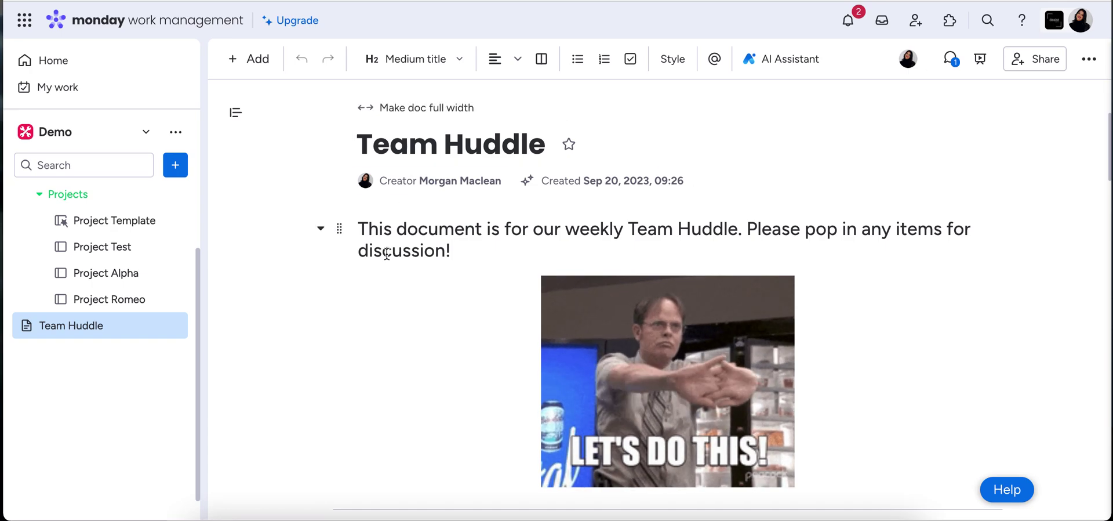
{"action": "scroll", "coordinate": [396, 331], "scroll_direction": "down", "scroll_amount": 2}
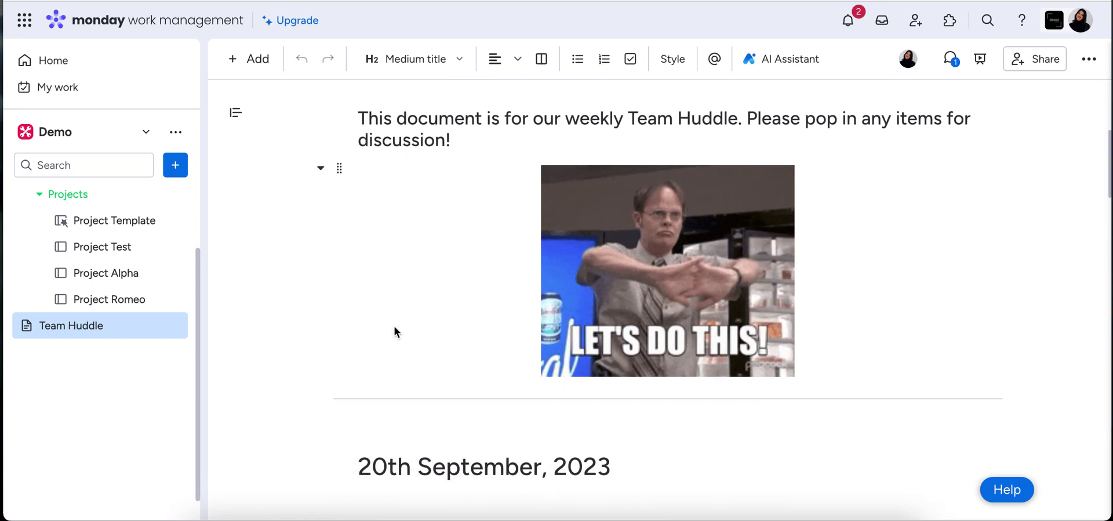
{"action": "scroll", "coordinate": [395, 331], "scroll_direction": "up", "scroll_amount": 2}
{"action": "scroll", "coordinate": [394, 330], "scroll_direction": "up", "scroll_amount": 2}
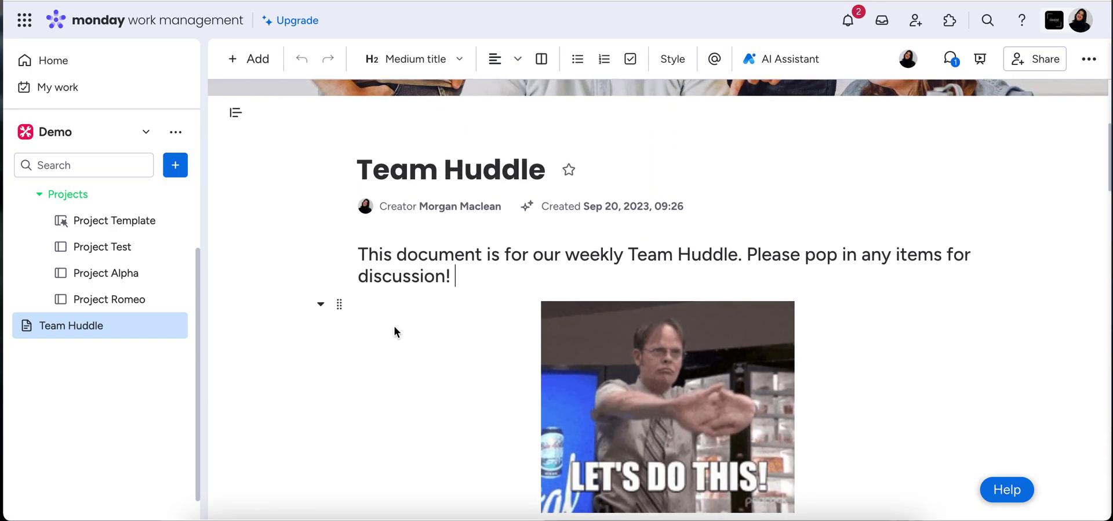
{"action": "left_click", "coordinate": [358, 266]}
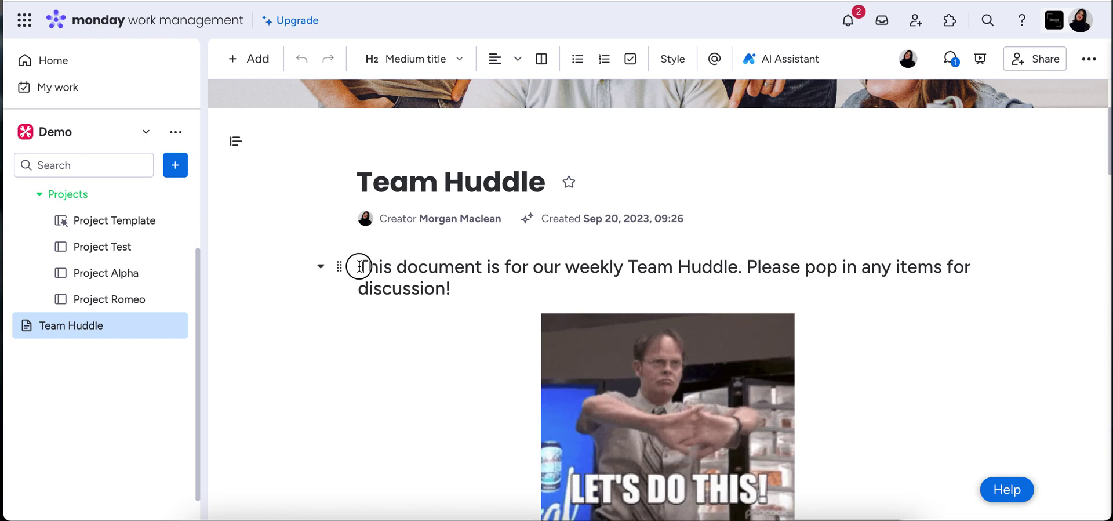
{"action": "key", "text": "Return"}
{"action": "left_click", "coordinate": [369, 267]}
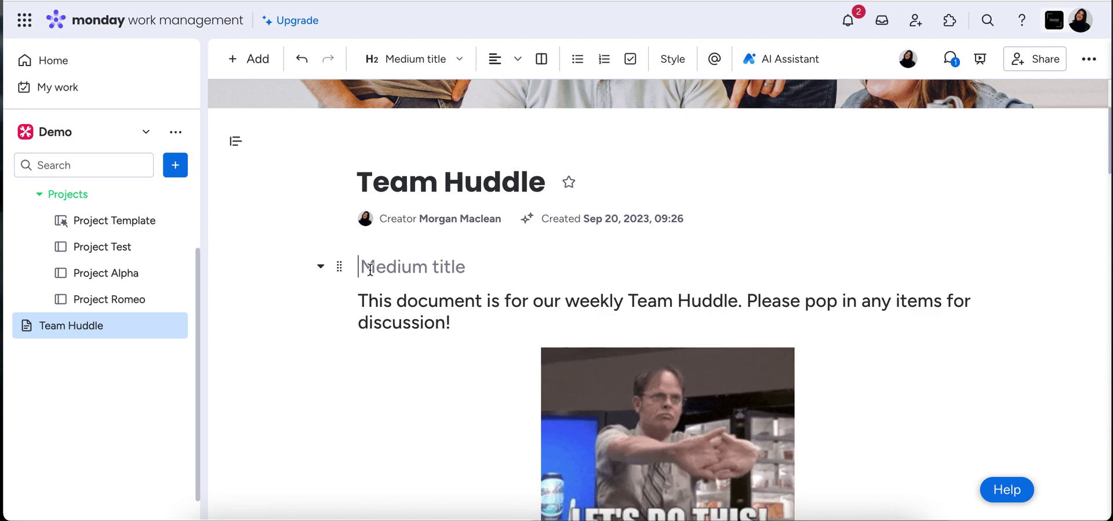
{"action": "left_click", "coordinate": [237, 68]}
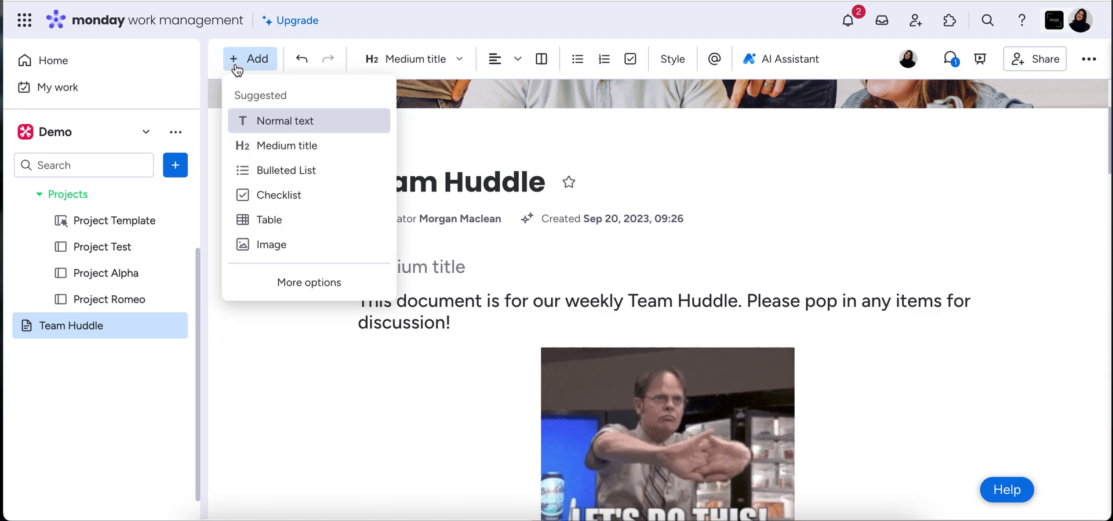
{"action": "left_click", "coordinate": [451, 246]}
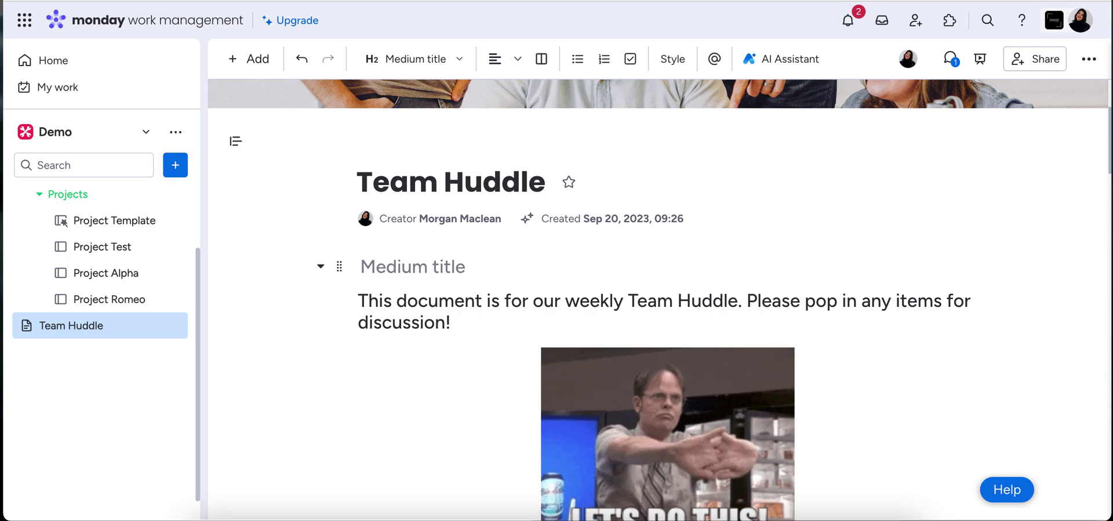
{"action": "type", "text": "/"}
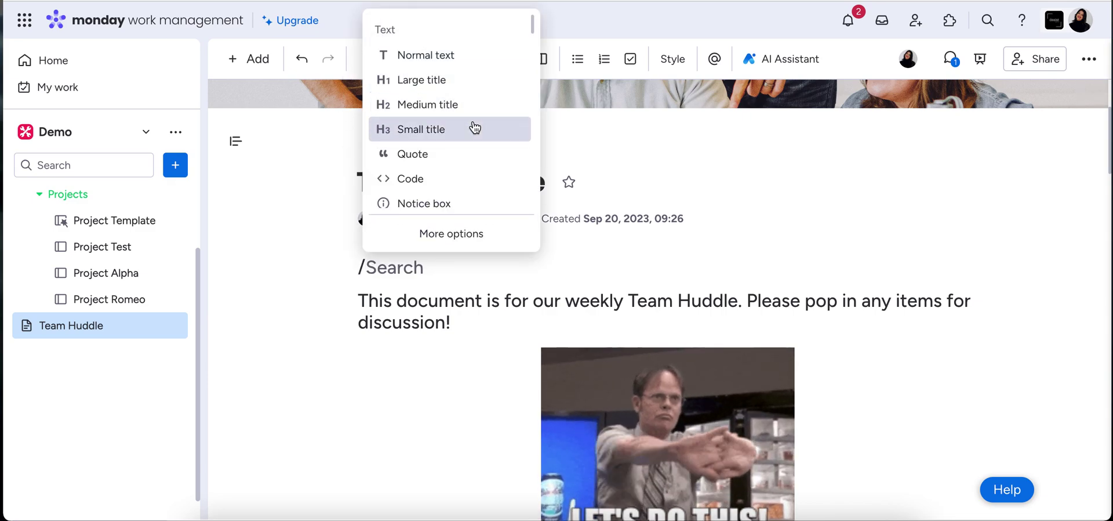
{"action": "scroll", "coordinate": [473, 125], "scroll_direction": "down", "scroll_amount": 2}
{"action": "scroll", "coordinate": [474, 127], "scroll_direction": "down", "scroll_amount": 6}
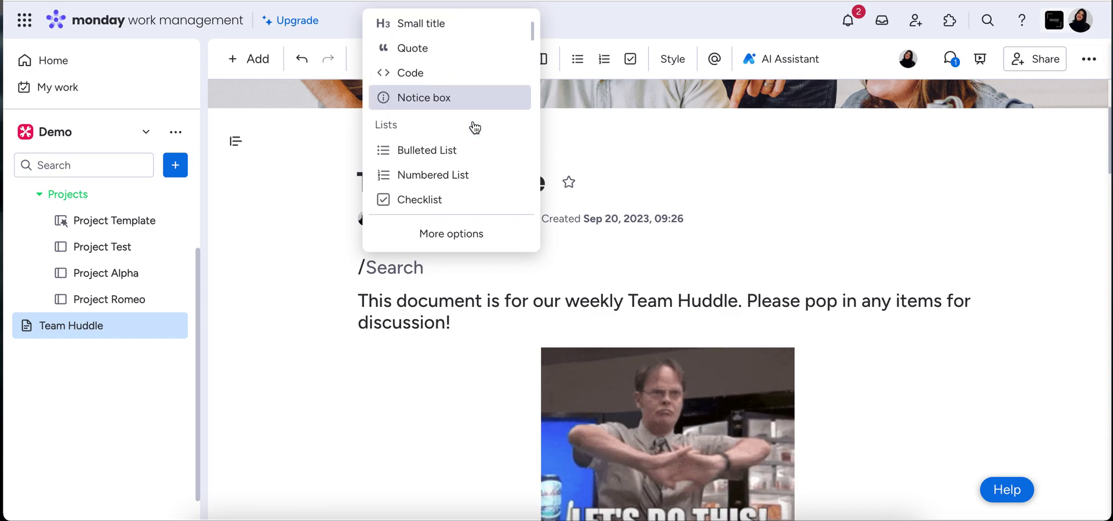
{"action": "scroll", "coordinate": [474, 126], "scroll_direction": "down", "scroll_amount": 5}
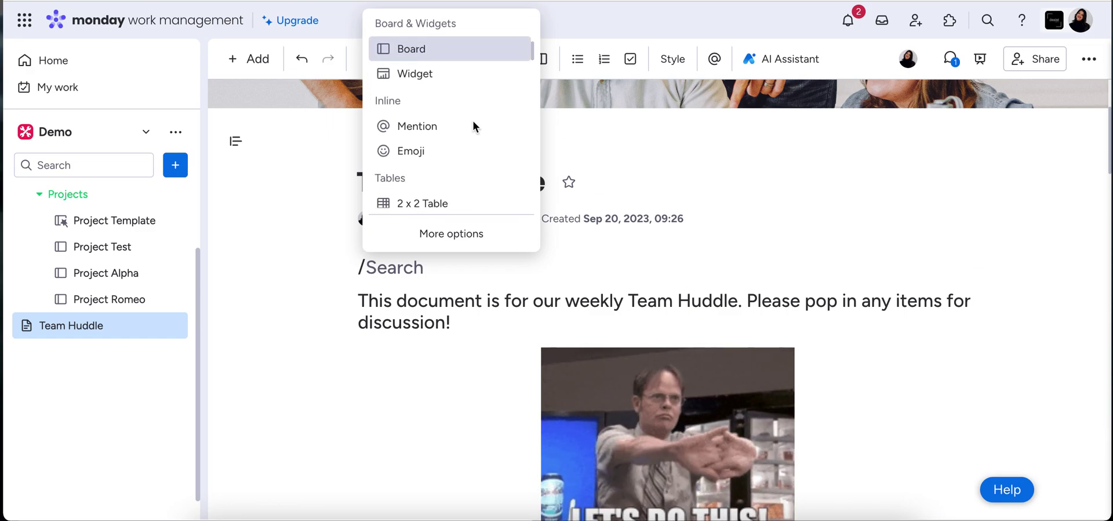
{"action": "scroll", "coordinate": [475, 126], "scroll_direction": "up", "scroll_amount": 8}
{"action": "scroll", "coordinate": [475, 127], "scroll_direction": "up", "scroll_amount": 4}
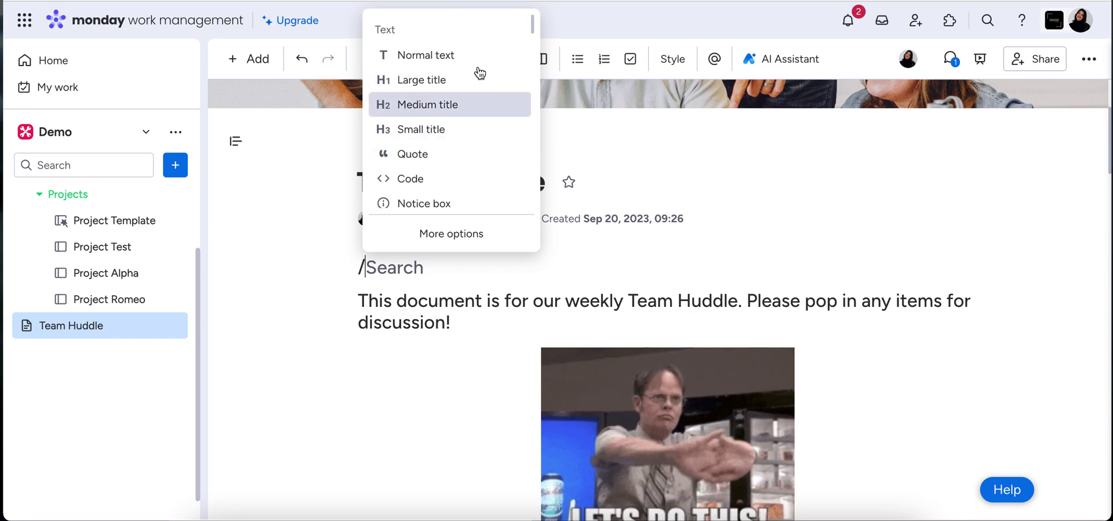
{"action": "scroll", "coordinate": [447, 134], "scroll_direction": "down", "scroll_amount": 2}
{"action": "scroll", "coordinate": [447, 134], "scroll_direction": "down", "scroll_amount": 5}
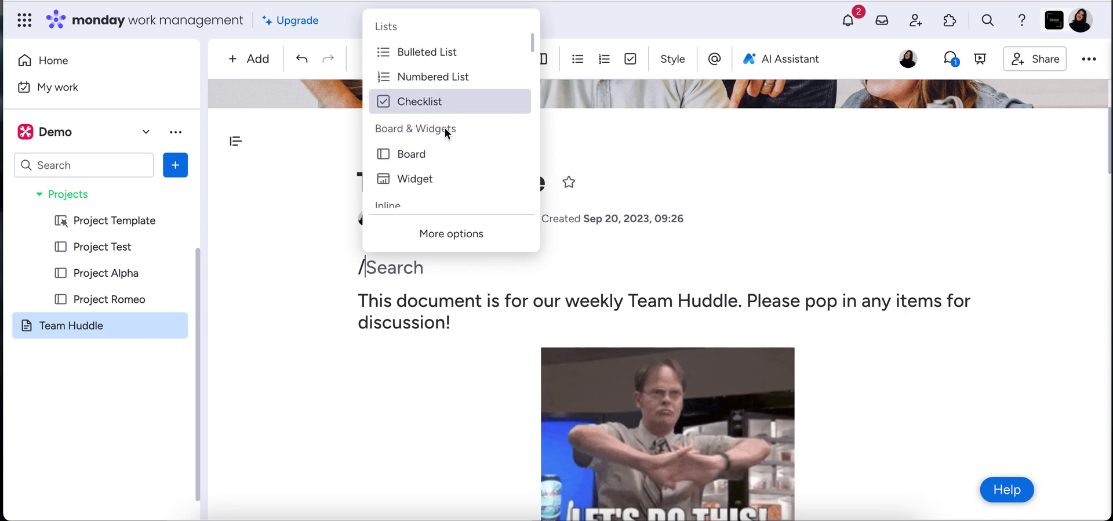
{"action": "scroll", "coordinate": [430, 116], "scroll_direction": "down", "scroll_amount": 8}
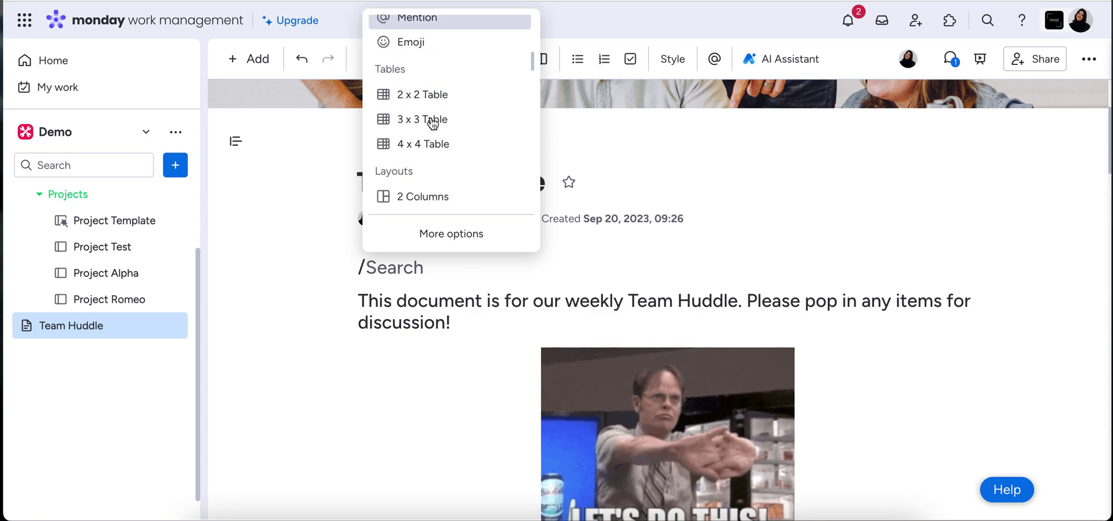
{"action": "scroll", "coordinate": [432, 123], "scroll_direction": "down", "scroll_amount": 6}
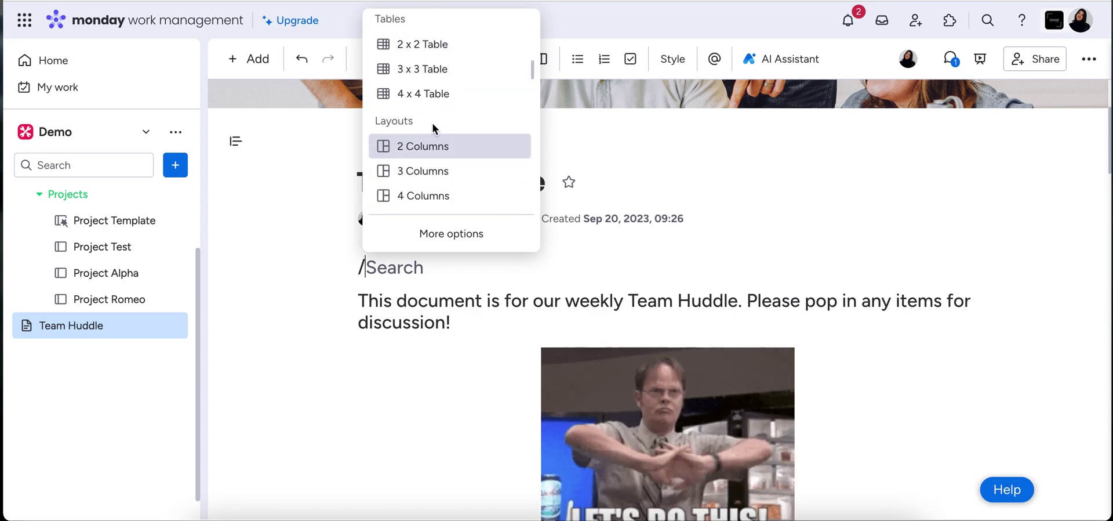
{"action": "scroll", "coordinate": [473, 84], "scroll_direction": "up", "scroll_amount": 5}
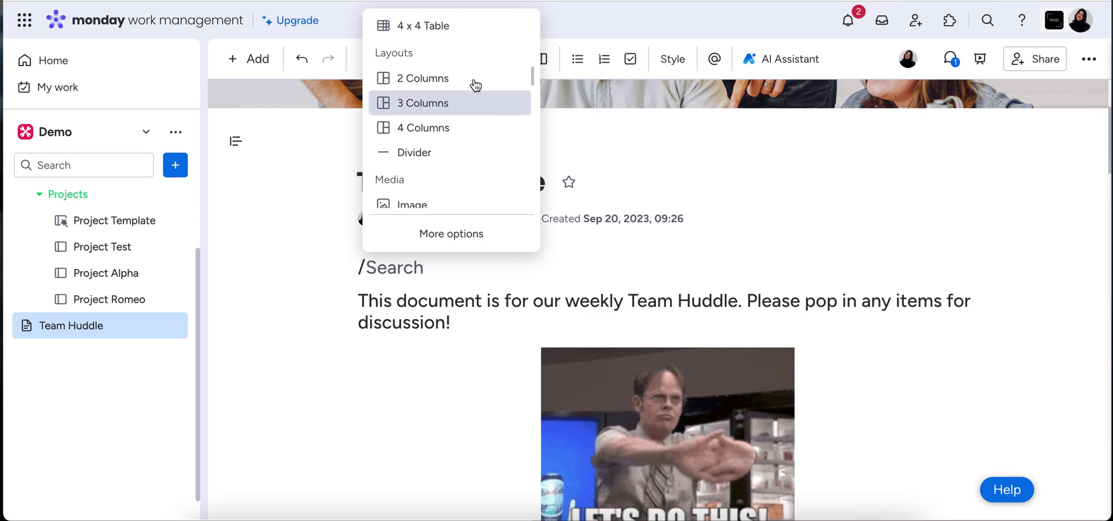
{"action": "scroll", "coordinate": [475, 84], "scroll_direction": "up", "scroll_amount": 3}
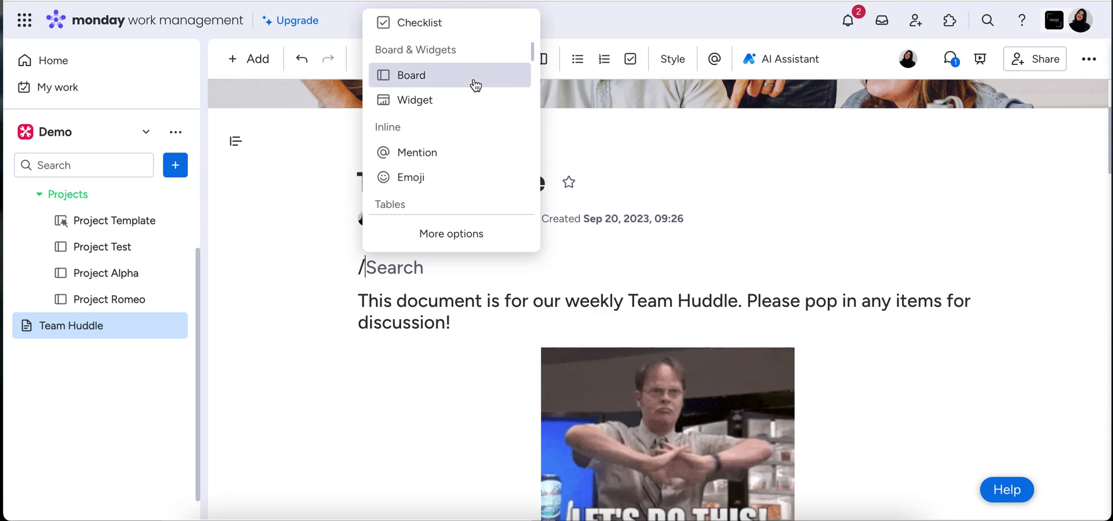
{"action": "scroll", "coordinate": [429, 52], "scroll_direction": "up", "scroll_amount": 1}
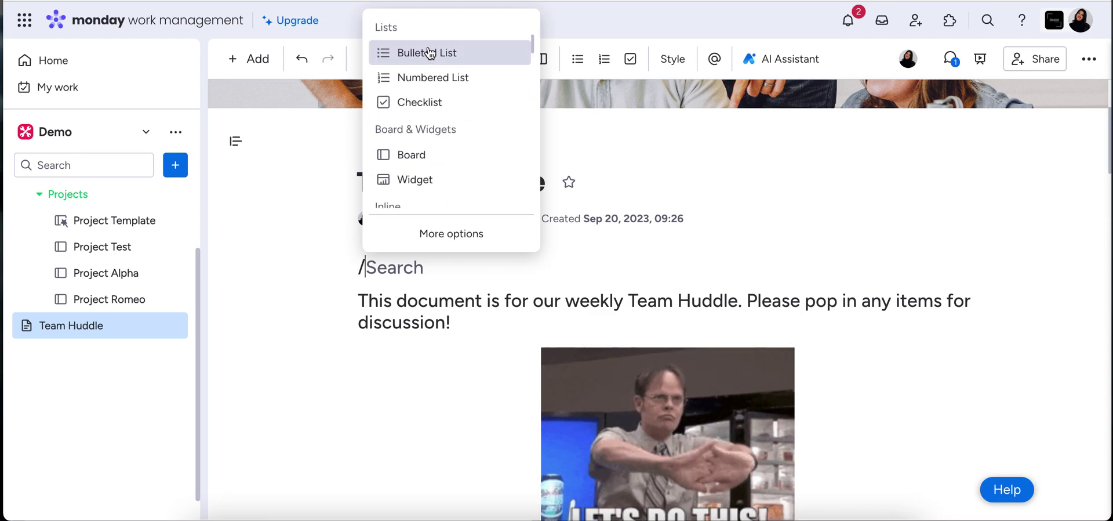
{"action": "scroll", "coordinate": [430, 54], "scroll_direction": "up", "scroll_amount": 3}
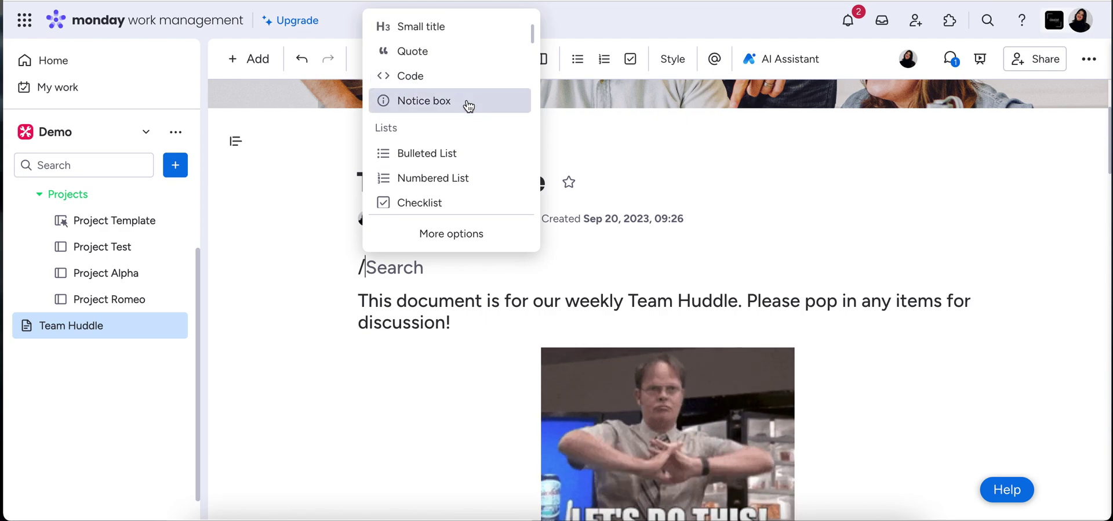
{"action": "left_click", "coordinate": [467, 103]}
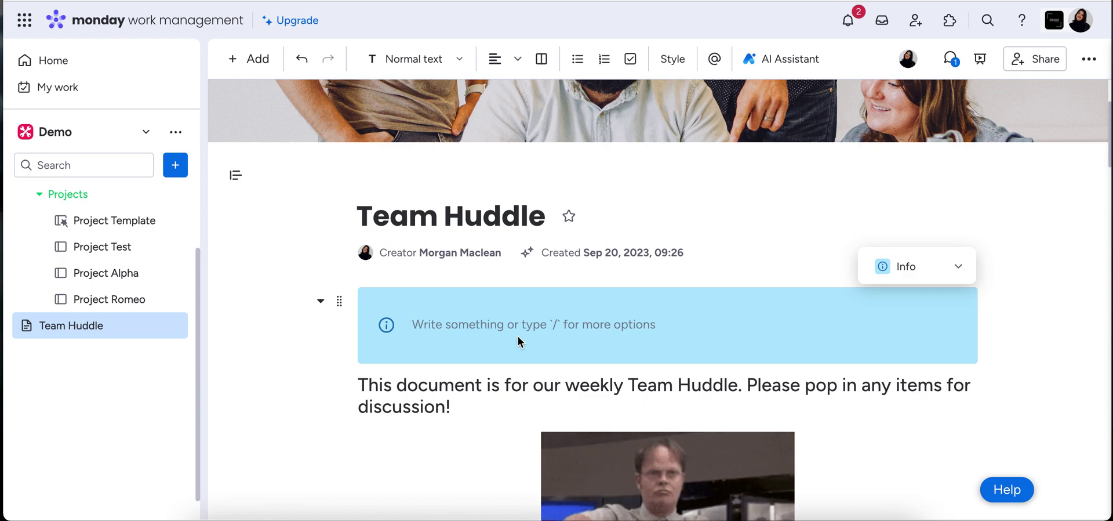
{"action": "left_click", "coordinate": [346, 308]}
{"action": "left_click", "coordinate": [339, 301]}
{"action": "key", "text": "Delete"}
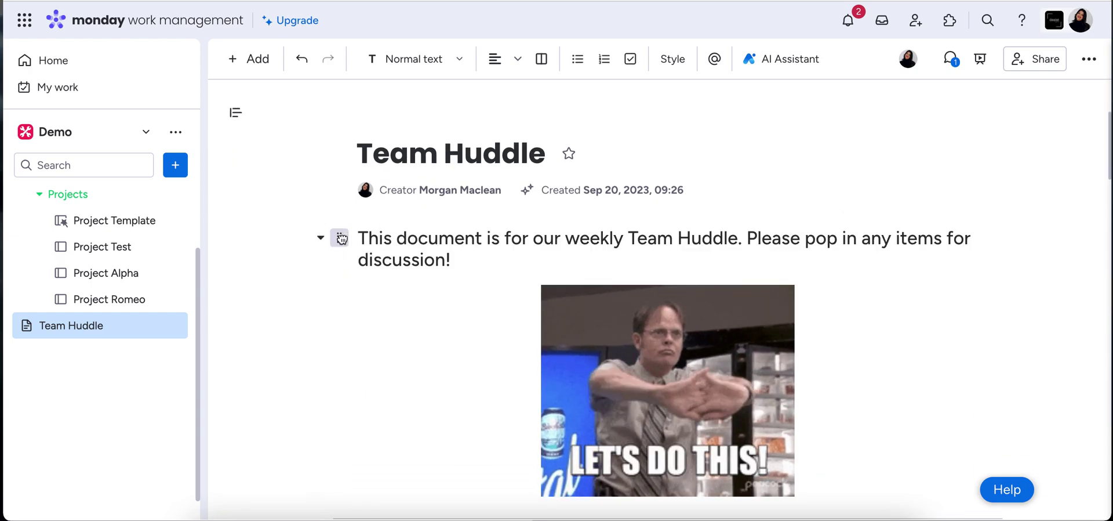
{"action": "left_click", "coordinate": [342, 239]}
Step: Insert an empty medium-title line above the intro paragraph, browsing then dismissing the '/' block list
{"action": "key", "text": "Return"}
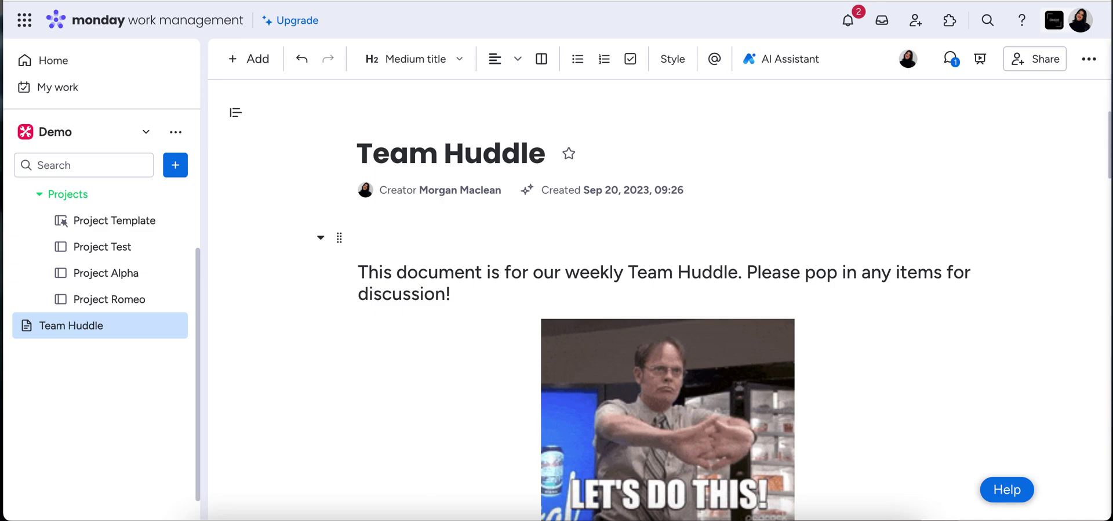
{"action": "type", "text": "/"}
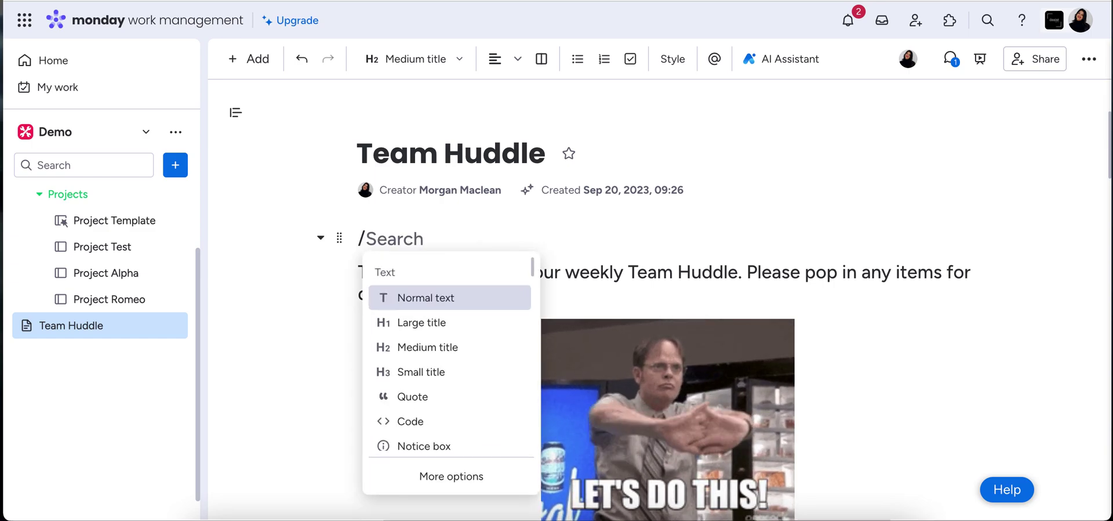
{"action": "scroll", "coordinate": [439, 398], "scroll_direction": "down", "scroll_amount": 5}
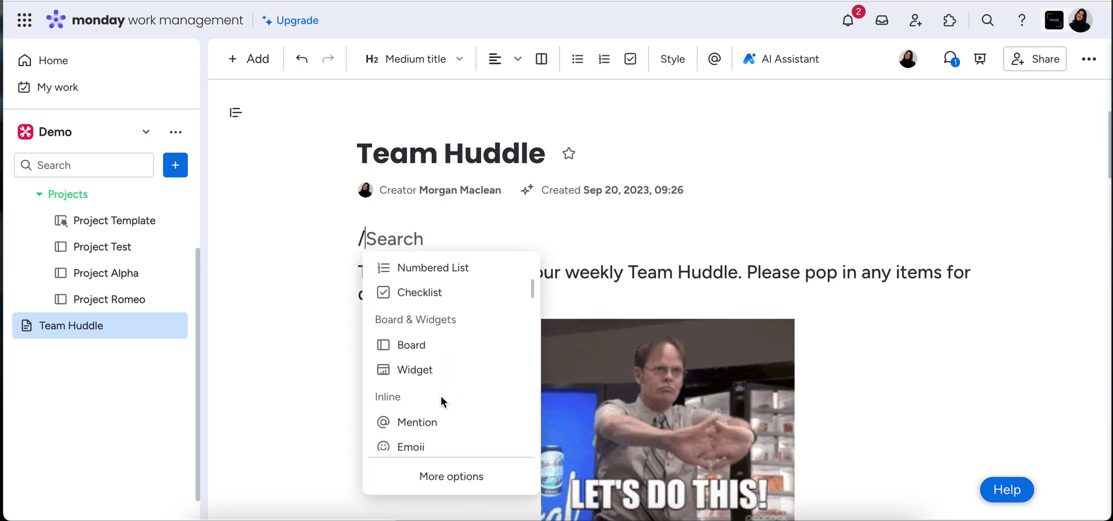
{"action": "scroll", "coordinate": [441, 394], "scroll_direction": "down", "scroll_amount": 2}
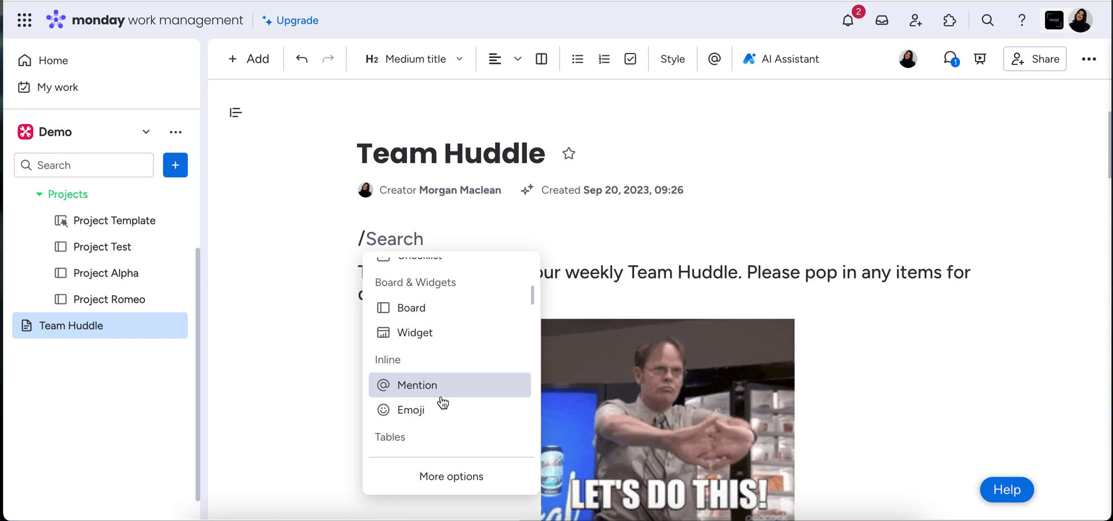
{"action": "scroll", "coordinate": [443, 402], "scroll_direction": "down", "scroll_amount": 4}
{"action": "scroll", "coordinate": [442, 401], "scroll_direction": "down", "scroll_amount": 3}
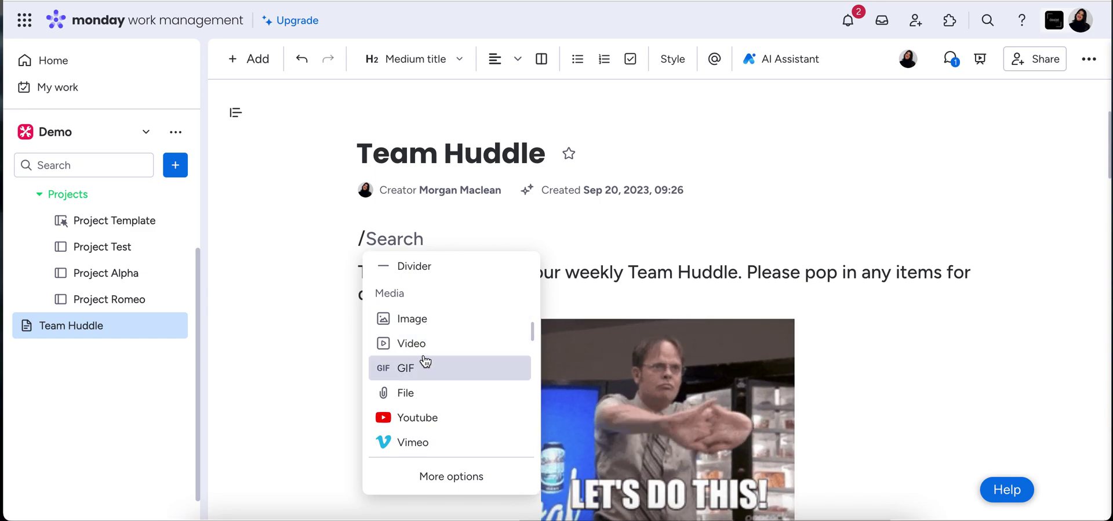
{"action": "scroll", "coordinate": [426, 361], "scroll_direction": "down", "scroll_amount": 1}
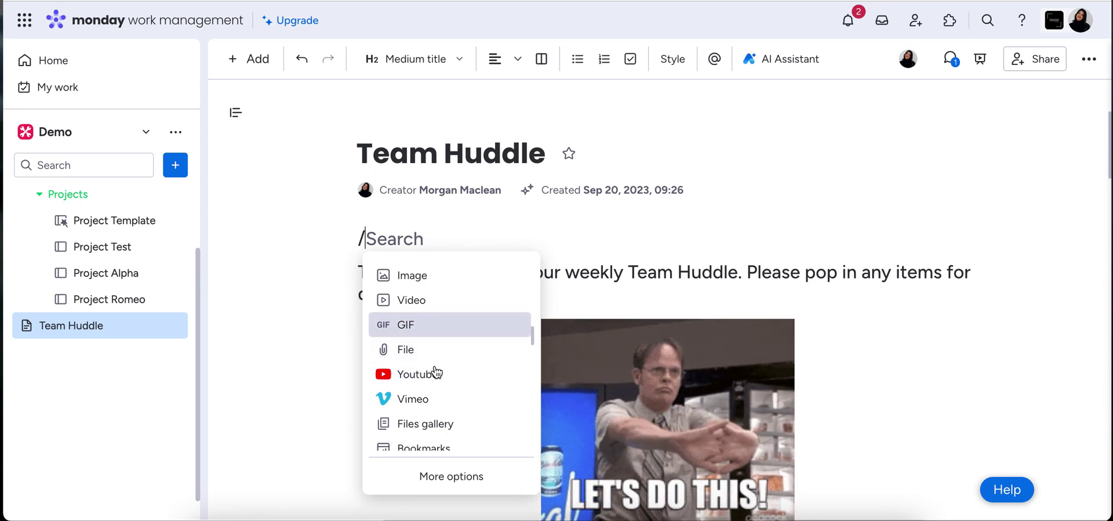
{"action": "scroll", "coordinate": [437, 372], "scroll_direction": "down", "scroll_amount": 2}
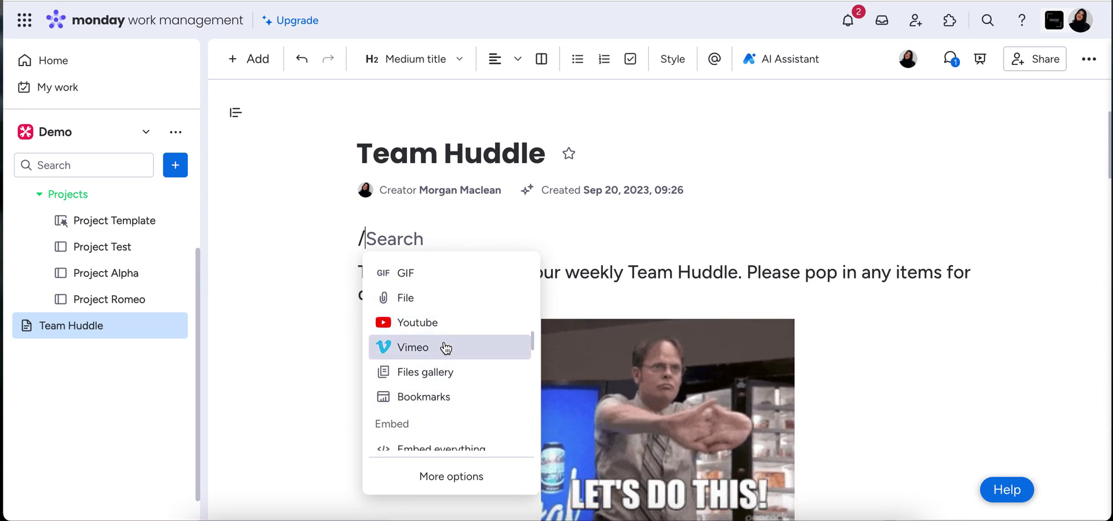
{"action": "scroll", "coordinate": [443, 348], "scroll_direction": "down", "scroll_amount": 3}
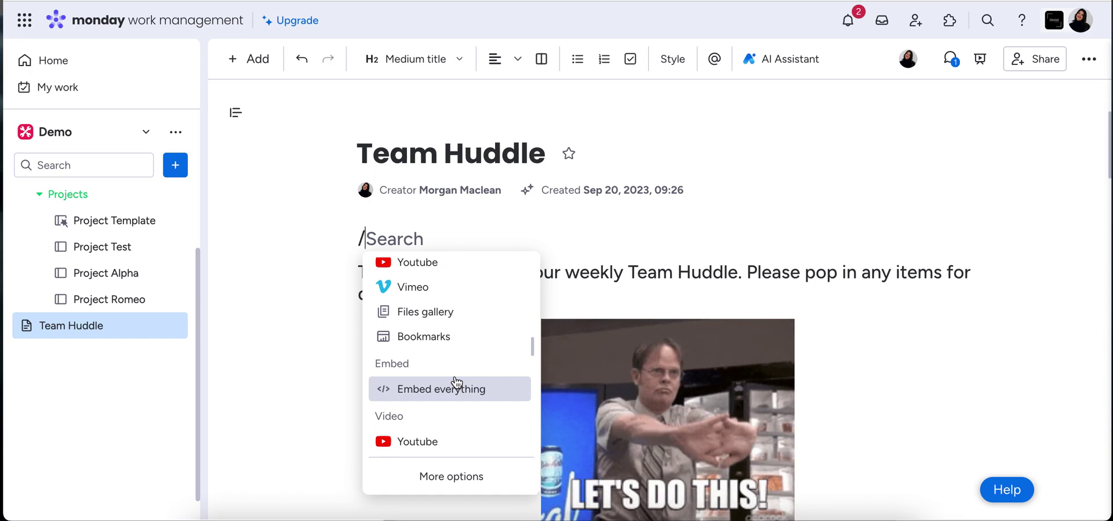
{"action": "scroll", "coordinate": [456, 382], "scroll_direction": "down", "scroll_amount": 3}
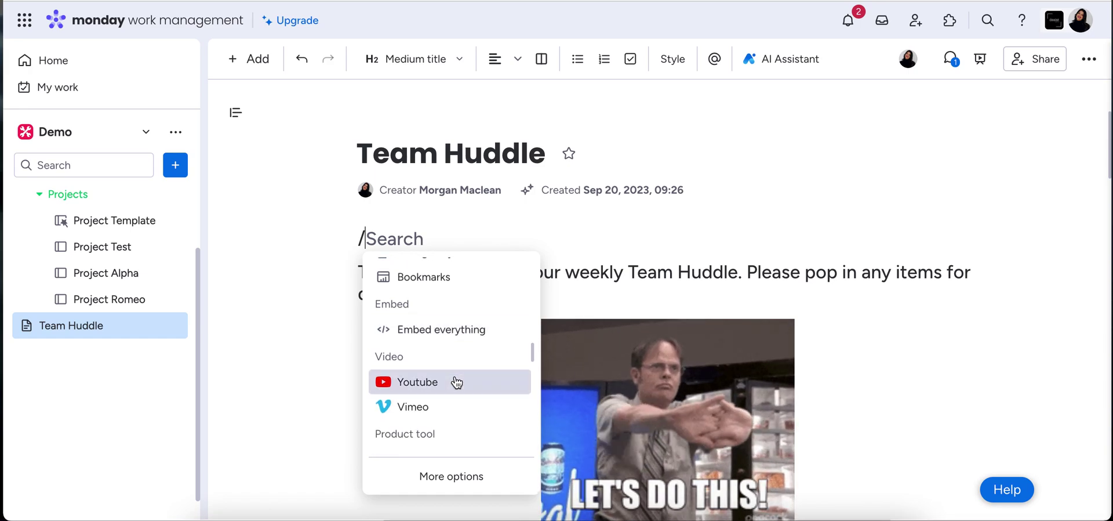
{"action": "scroll", "coordinate": [456, 382], "scroll_direction": "up", "scroll_amount": 10}
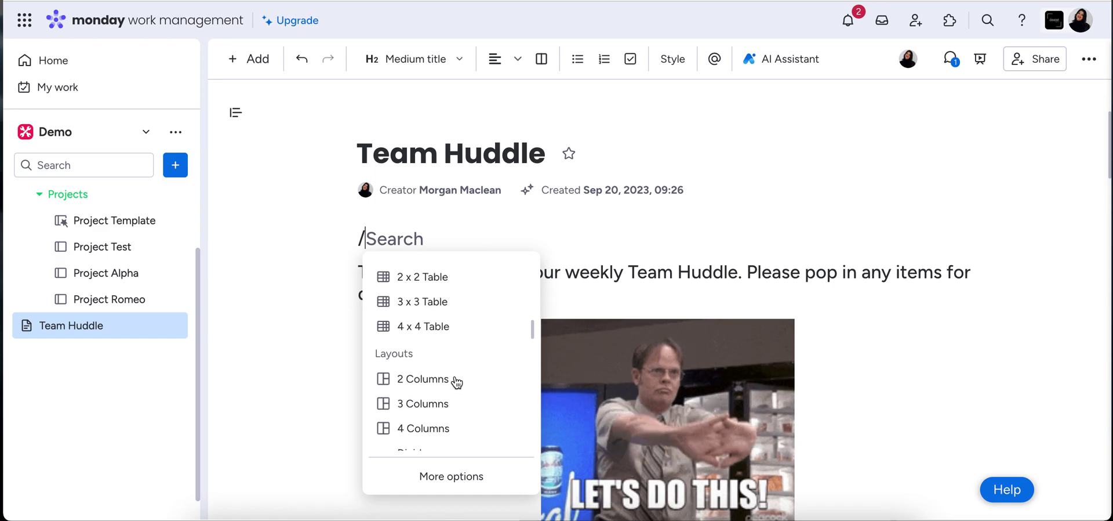
{"action": "scroll", "coordinate": [457, 381], "scroll_direction": "down", "scroll_amount": 3}
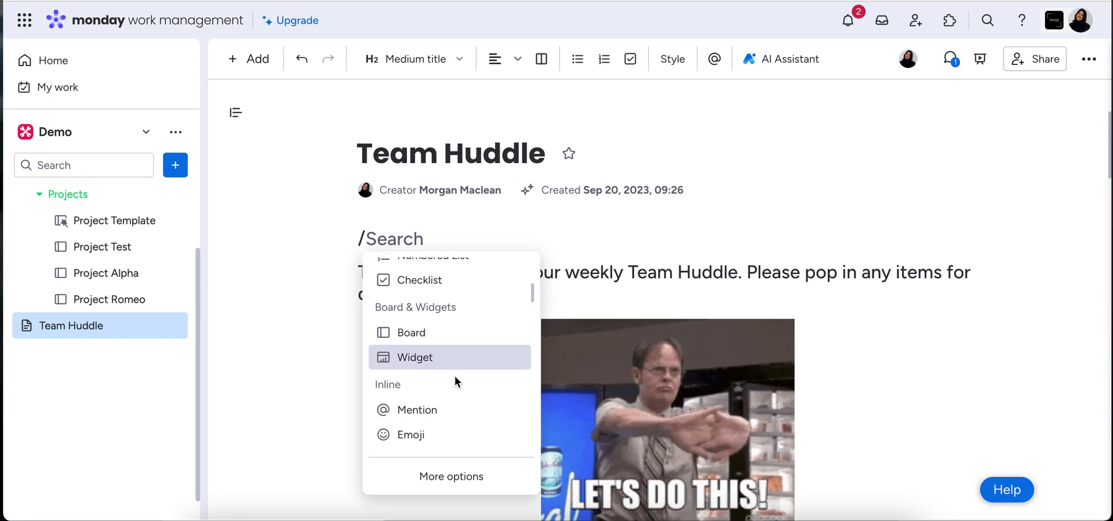
{"action": "key", "text": "BackSpace"}
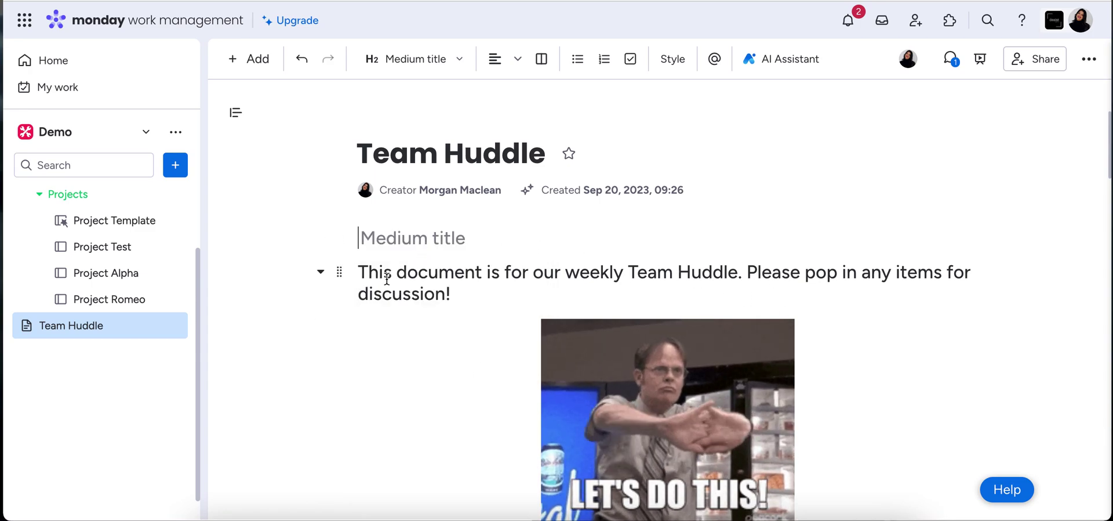
Step: Start an @ mention in the Attendees cell of the 20th September, 2023 table
{"action": "scroll", "coordinate": [362, 275], "scroll_direction": "down", "scroll_amount": 5}
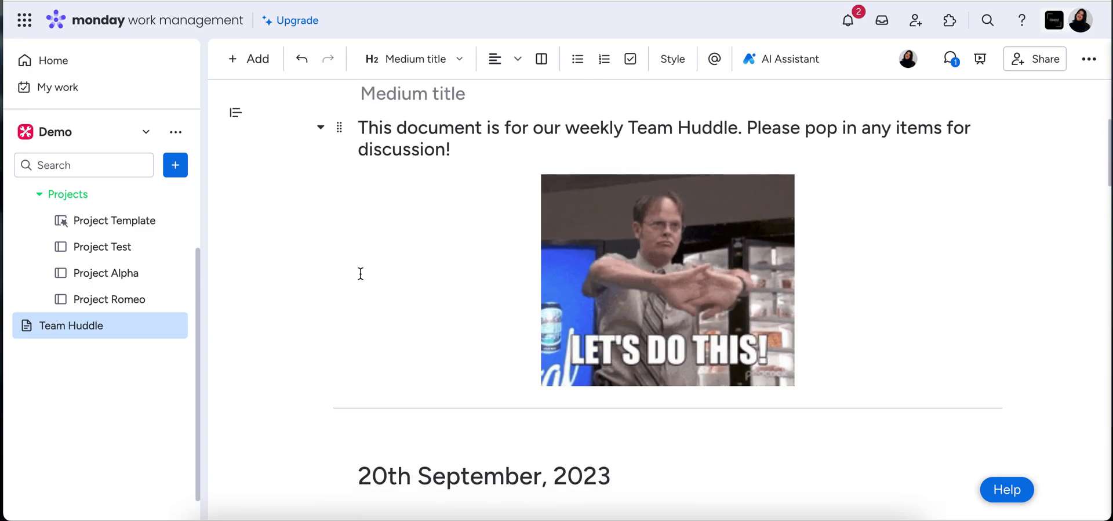
{"action": "scroll", "coordinate": [482, 335], "scroll_direction": "down", "scroll_amount": 4}
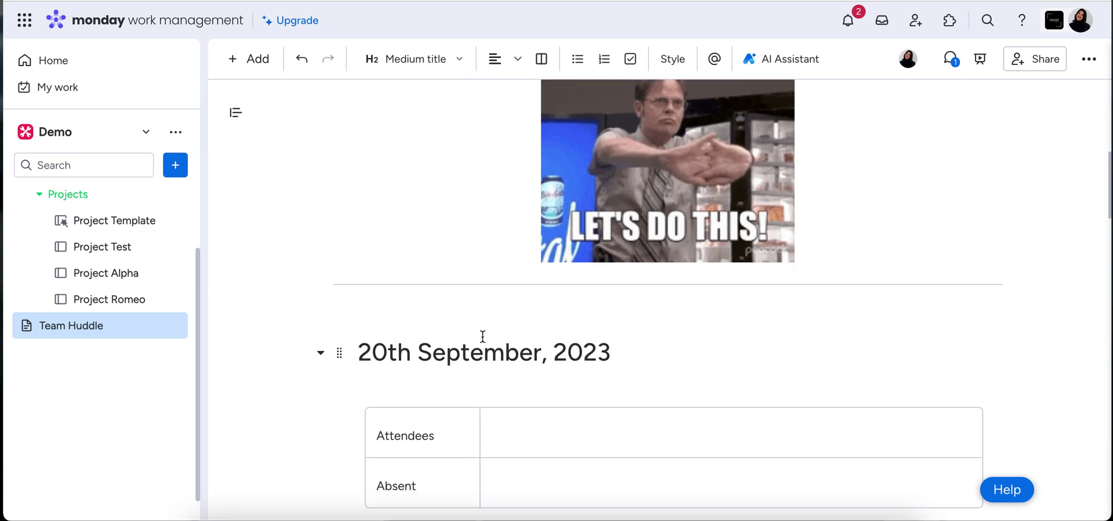
{"action": "scroll", "coordinate": [482, 336], "scroll_direction": "down", "scroll_amount": 4}
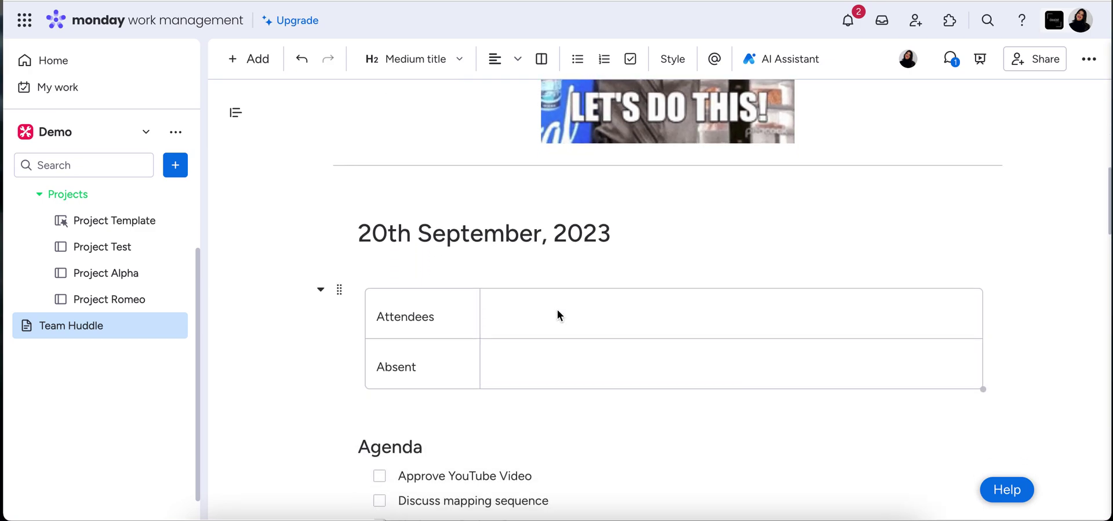
{"action": "scroll", "coordinate": [558, 311], "scroll_direction": "down", "scroll_amount": 3}
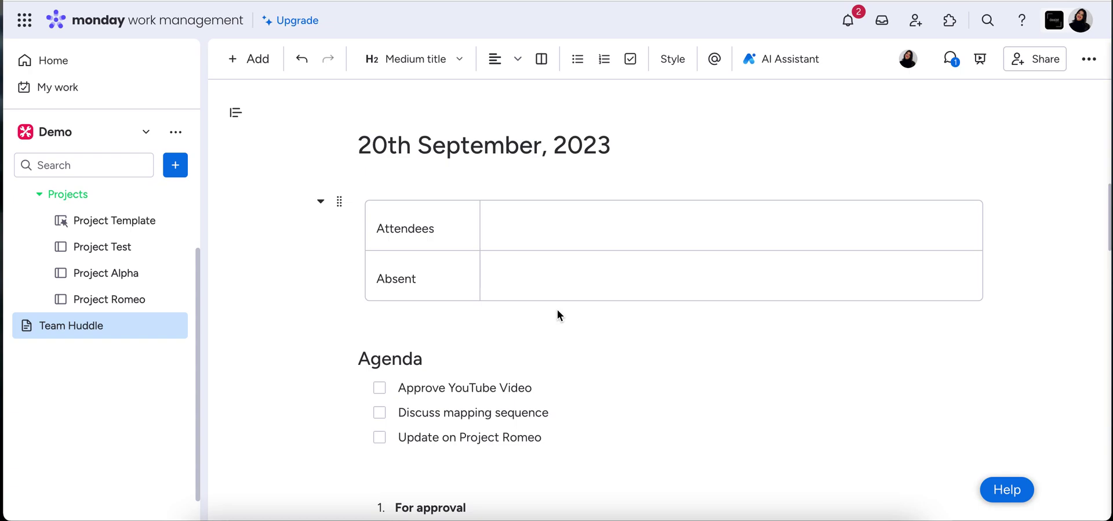
{"action": "left_click", "coordinate": [560, 224]}
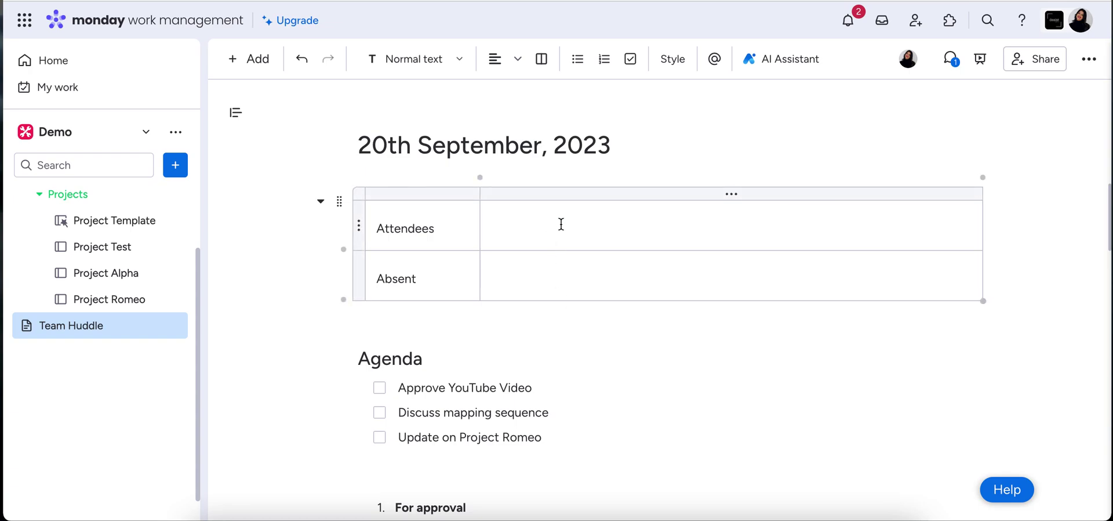
{"action": "type", "text": "@"}
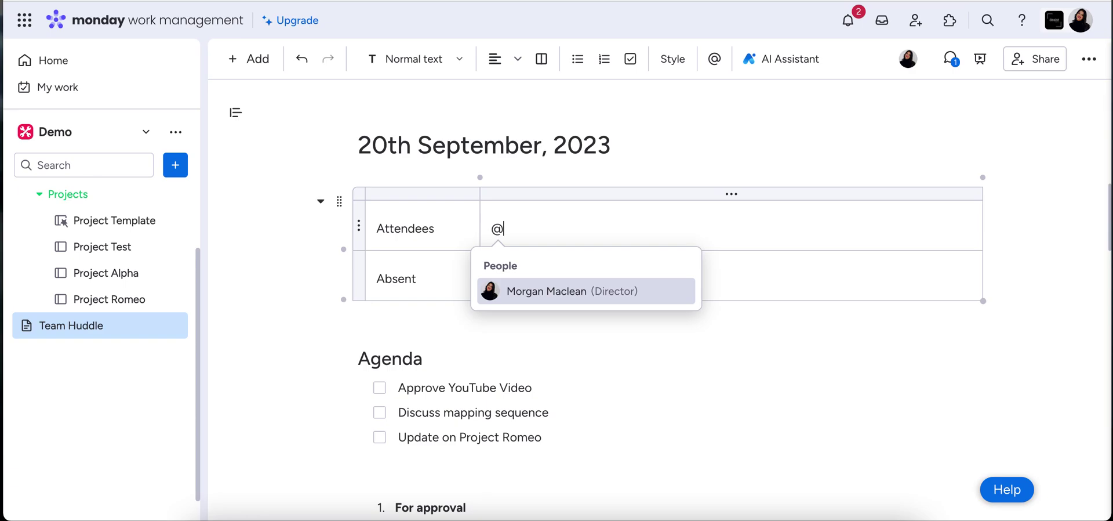
Step: Insert the suggested Director's mention chip into the Attendees cell
{"action": "left_click", "coordinate": [620, 290]}
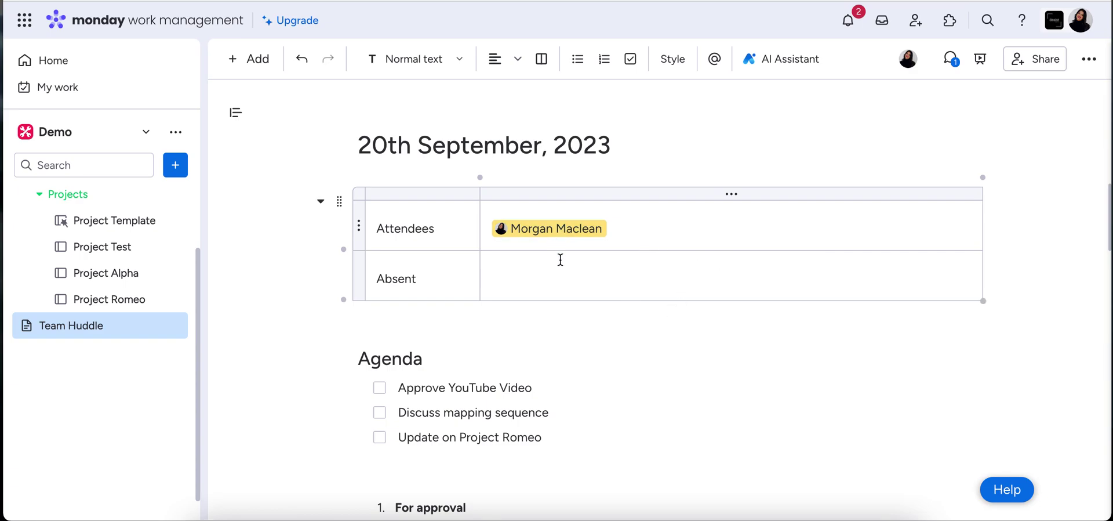
{"action": "scroll", "coordinate": [723, 289], "scroll_direction": "down", "scroll_amount": 5}
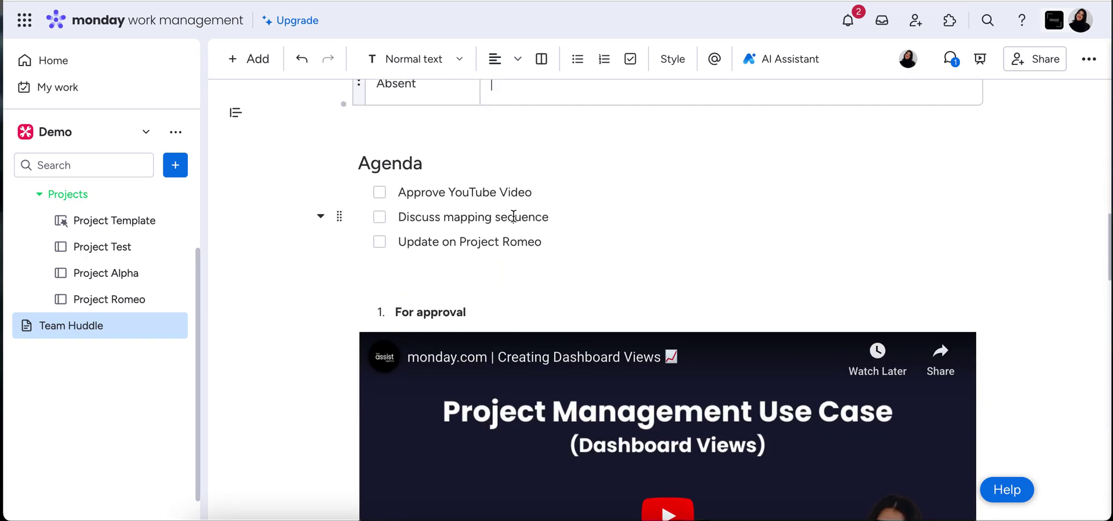
{"action": "scroll", "coordinate": [641, 208], "scroll_direction": "down", "scroll_amount": 2}
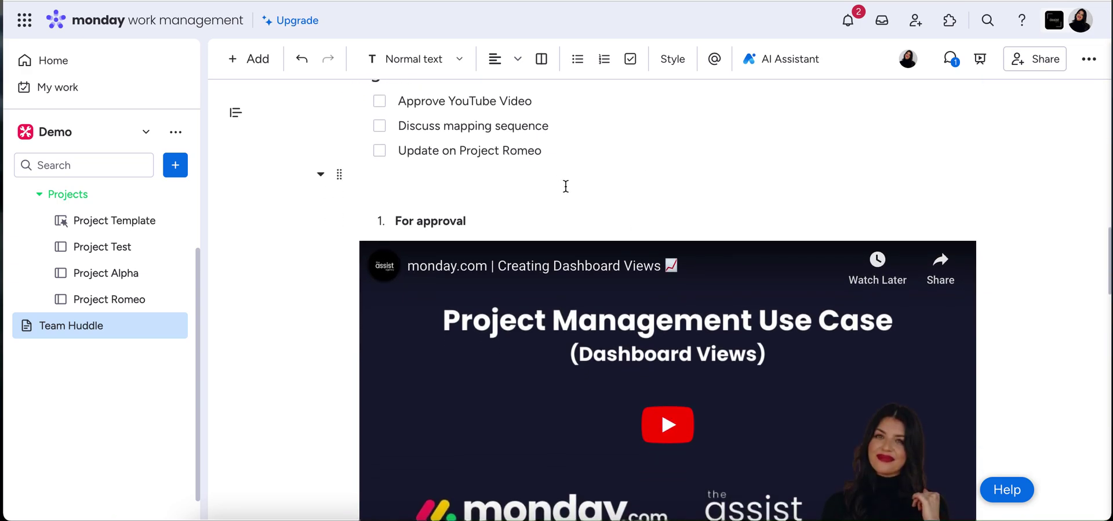
{"action": "scroll", "coordinate": [536, 270], "scroll_direction": "down", "scroll_amount": 6}
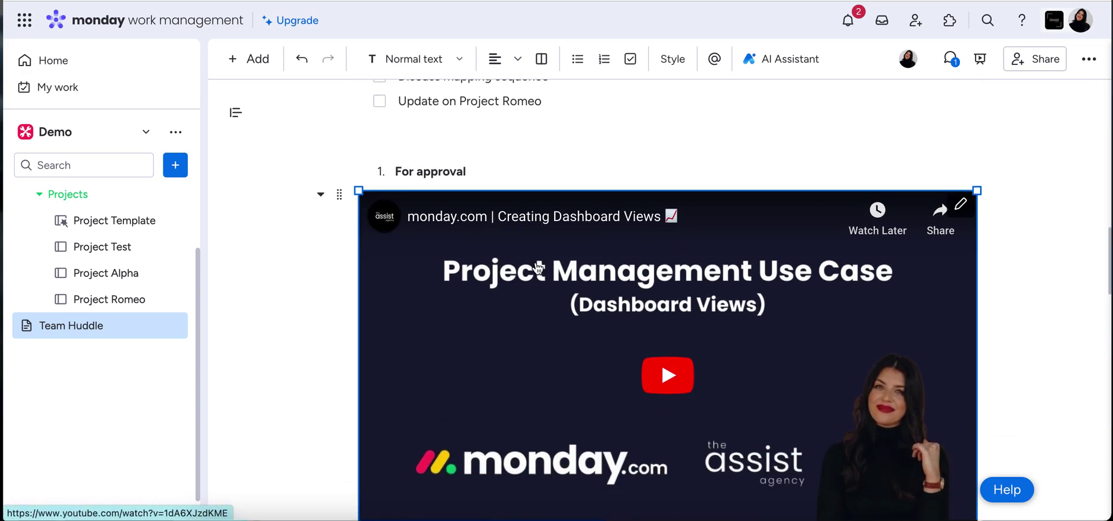
Step: Add an empty line below the YouTube embed, clearing the '/you' block search
{"action": "left_click", "coordinate": [435, 391]}
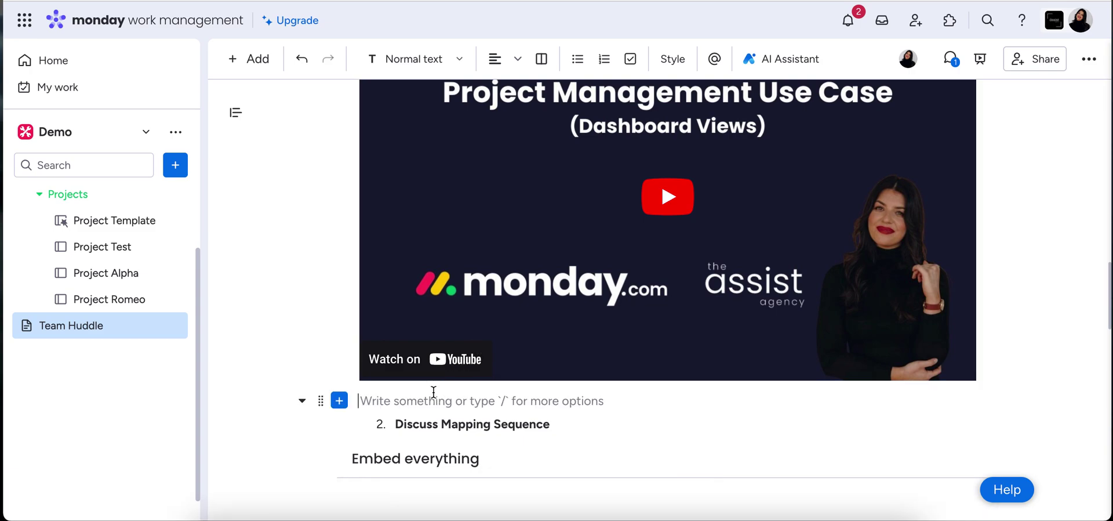
{"action": "type", "text": "/you"}
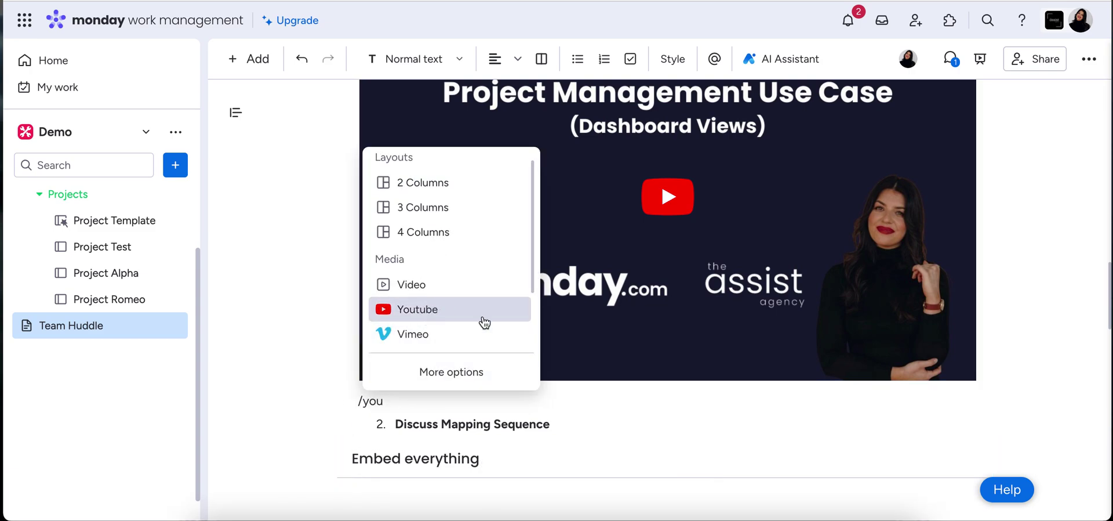
{"action": "key", "text": "BackSpace"}
{"action": "key", "text": "BackSpace"}
{"action": "key", "text": "BackSpace"}
{"action": "key", "text": "BackSpace"}
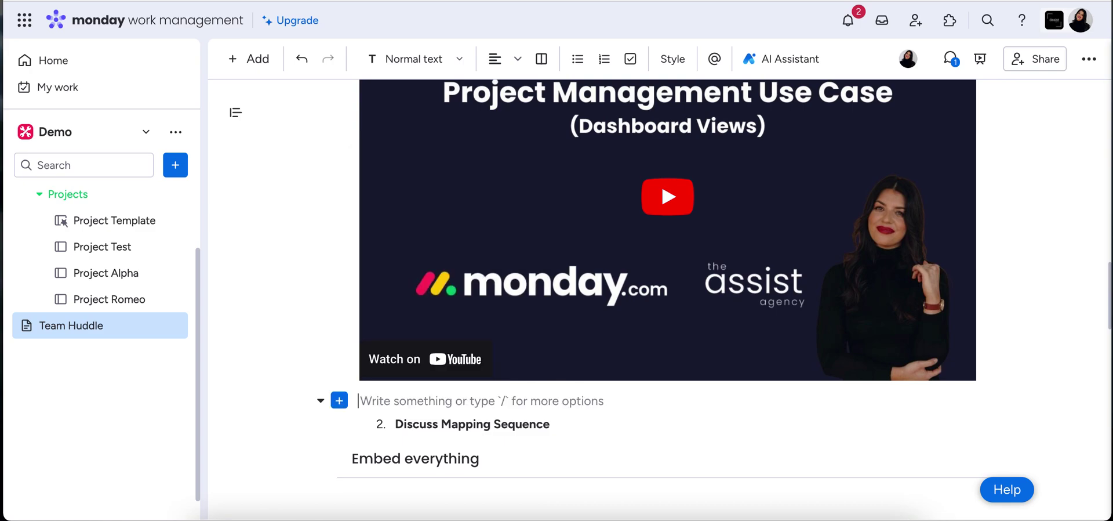
Step: Open the Embed everything block's settings to add a site link
{"action": "scroll", "coordinate": [598, 299], "scroll_direction": "down", "scroll_amount": 3}
{"action": "scroll", "coordinate": [810, 387], "scroll_direction": "down", "scroll_amount": 3}
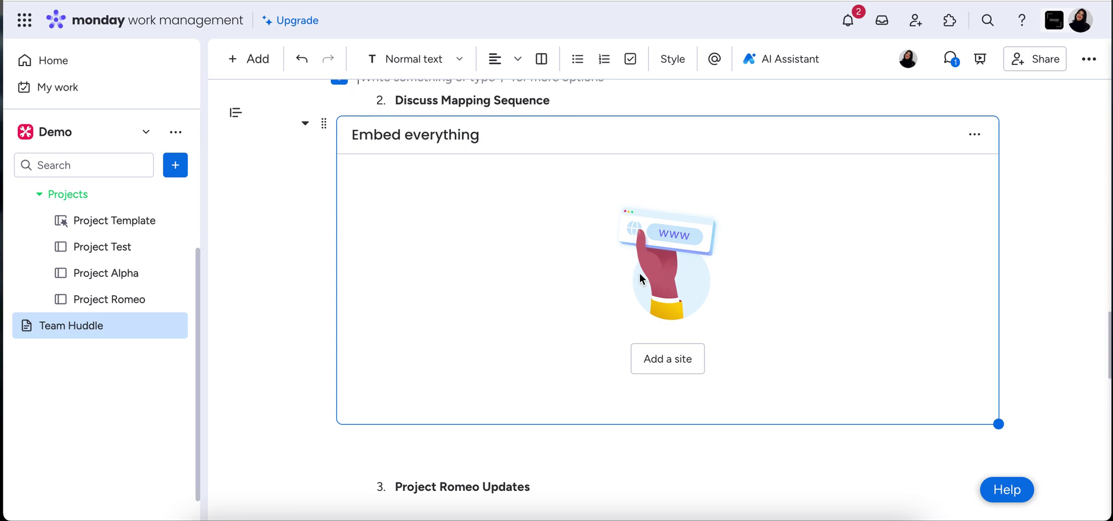
{"action": "left_click", "coordinate": [667, 358]}
Step: Embed the BPMN Project Mapping Test Miro board from a pasted link and load its live diagram
{"action": "left_click", "coordinate": [847, 248]}
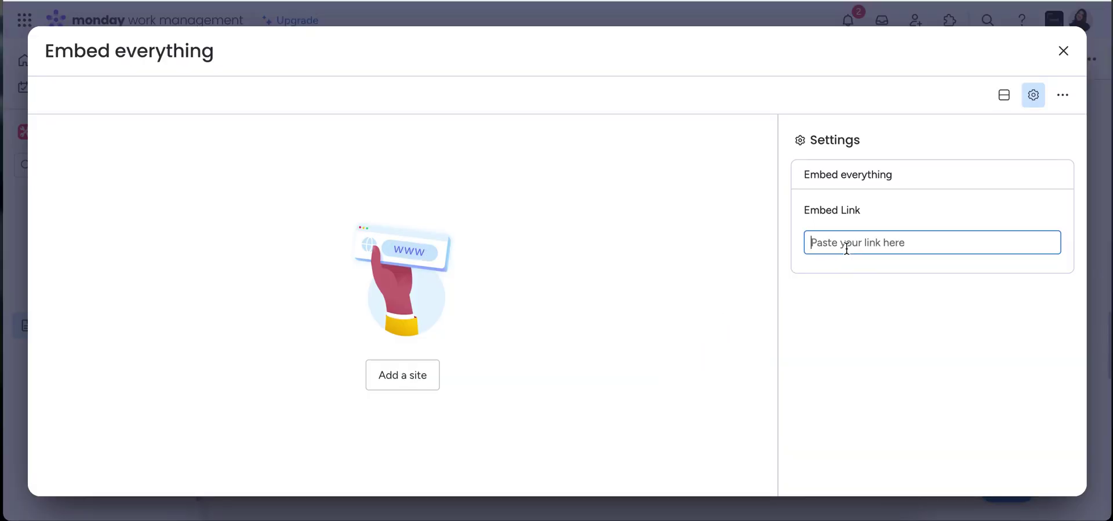
{"action": "key", "text": "ctrl+v"}
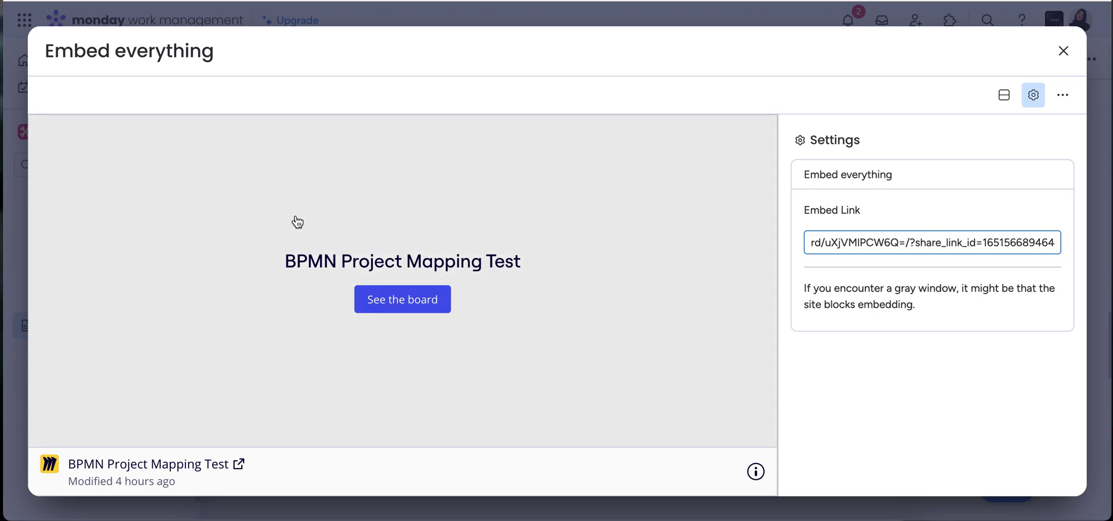
{"action": "left_click", "coordinate": [1065, 53]}
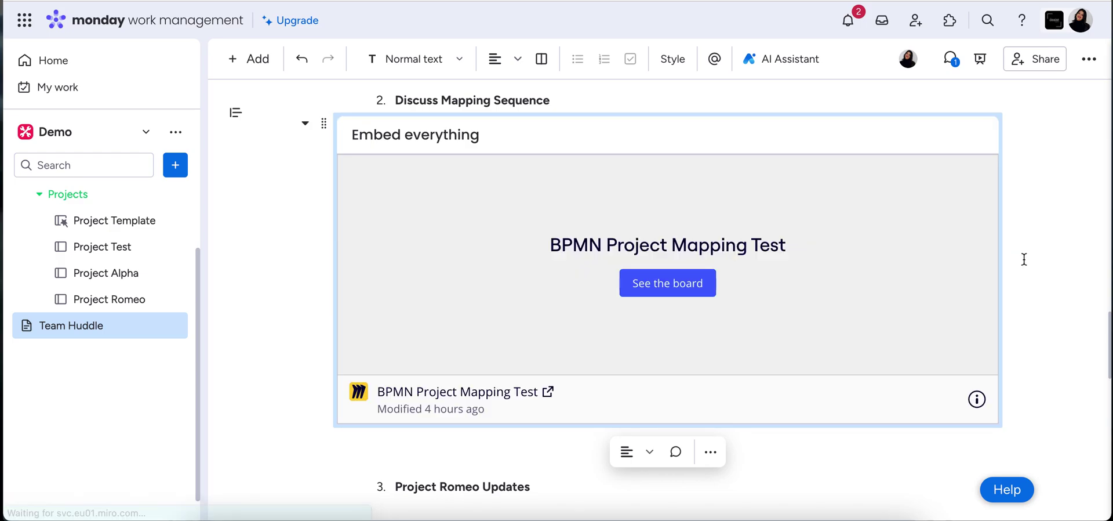
{"action": "left_click", "coordinate": [725, 294]}
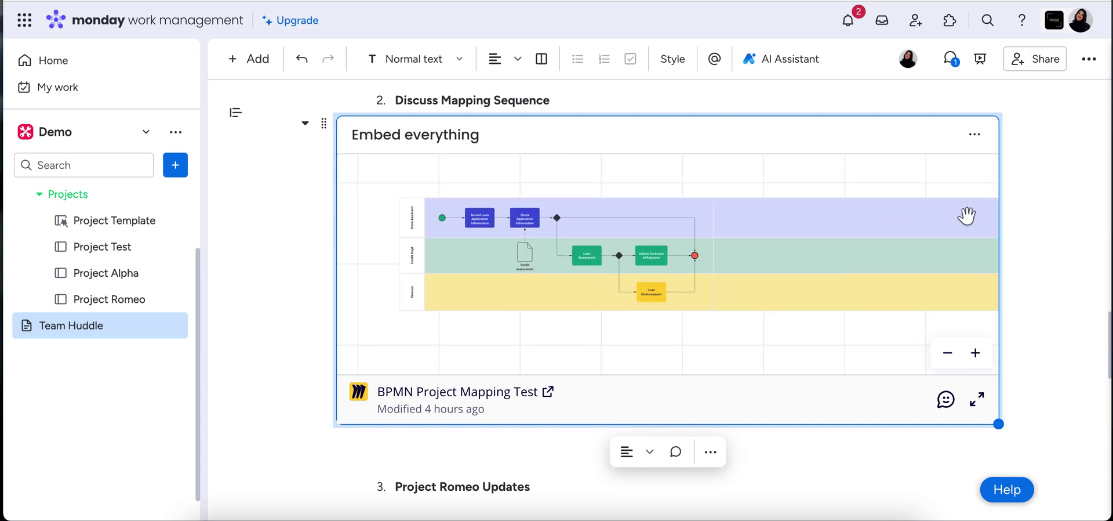
Step: Scroll down to the embedded Project Romeo board under item 3, Project Romeo Updates
{"action": "scroll", "coordinate": [1058, 248], "scroll_direction": "down", "scroll_amount": 2}
{"action": "scroll", "coordinate": [1059, 248], "scroll_direction": "down", "scroll_amount": 3}
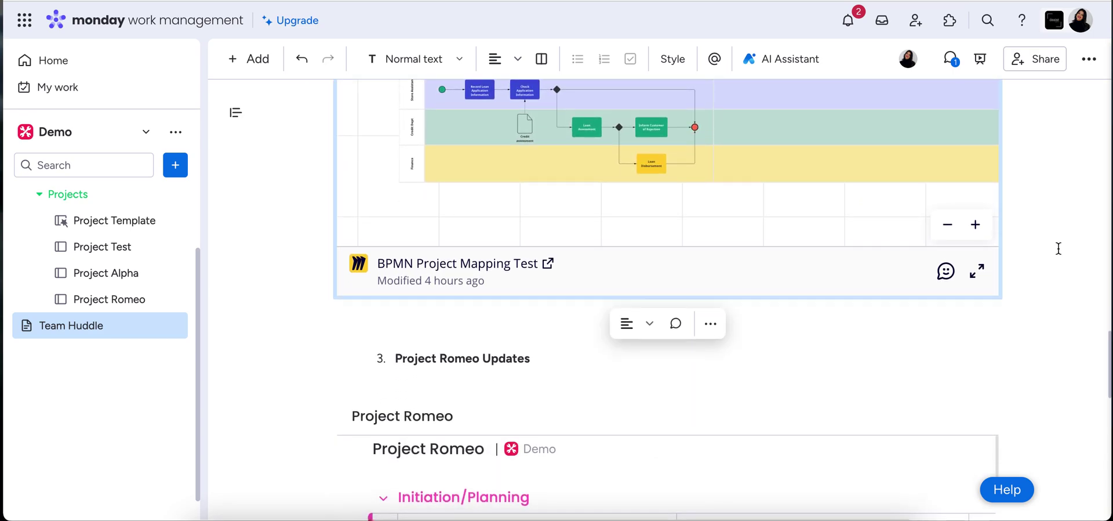
{"action": "scroll", "coordinate": [722, 346], "scroll_direction": "down", "scroll_amount": 5}
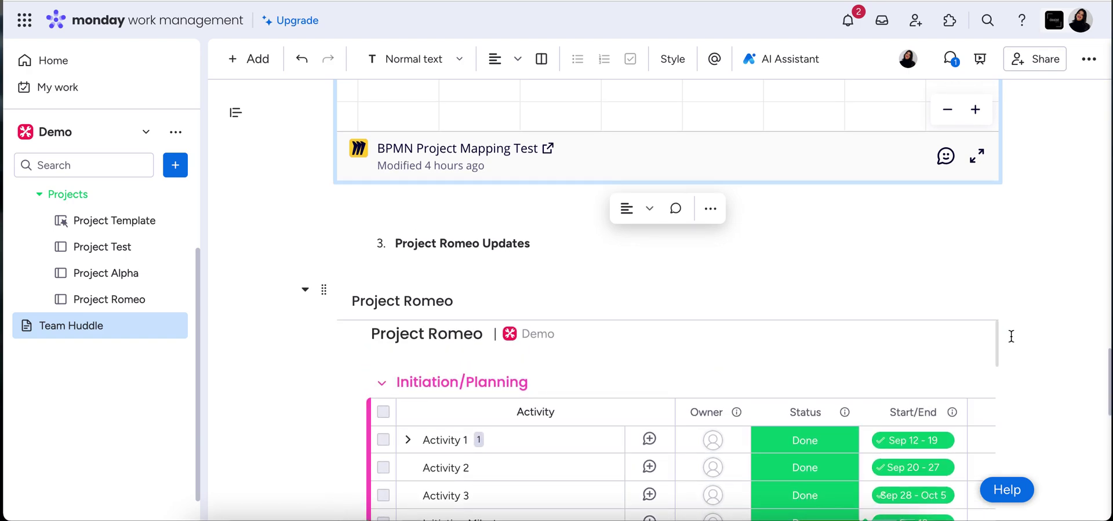
{"action": "scroll", "coordinate": [1011, 337], "scroll_direction": "down", "scroll_amount": 5}
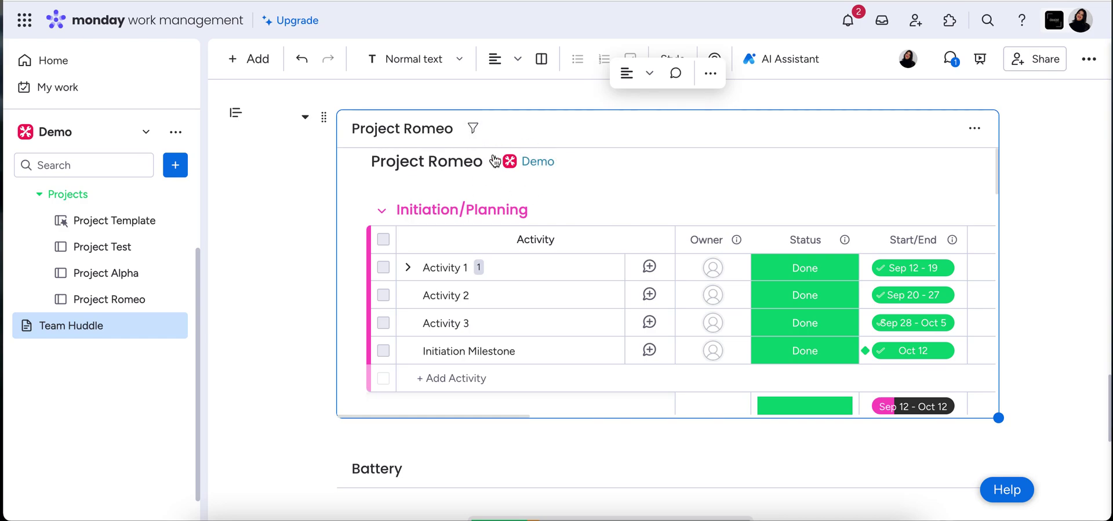
{"action": "scroll", "coordinate": [604, 234], "scroll_direction": "right", "scroll_amount": 2}
{"action": "scroll", "coordinate": [603, 235], "scroll_direction": "down", "scroll_amount": 1}
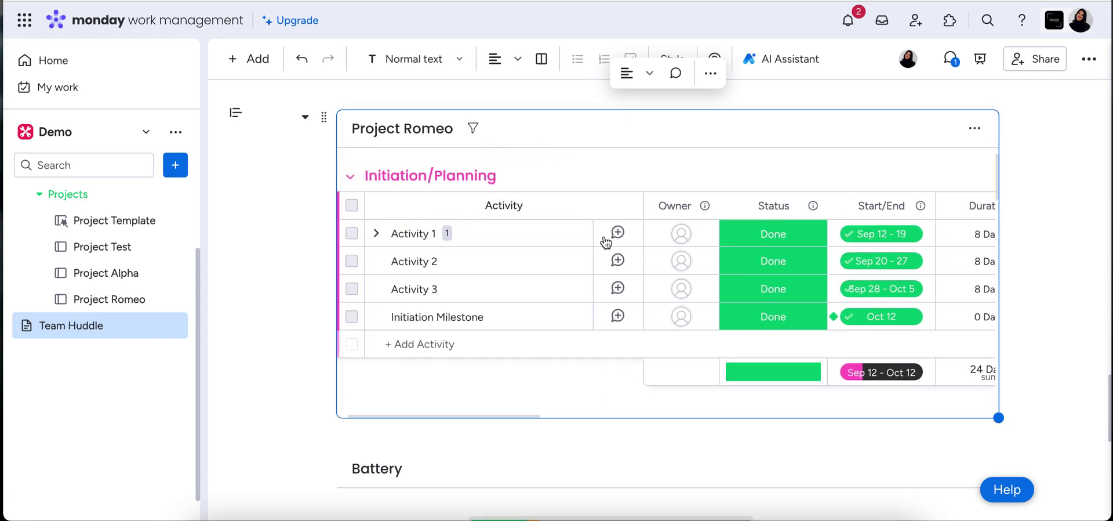
{"action": "left_click", "coordinate": [744, 244]}
{"action": "left_click", "coordinate": [744, 244]}
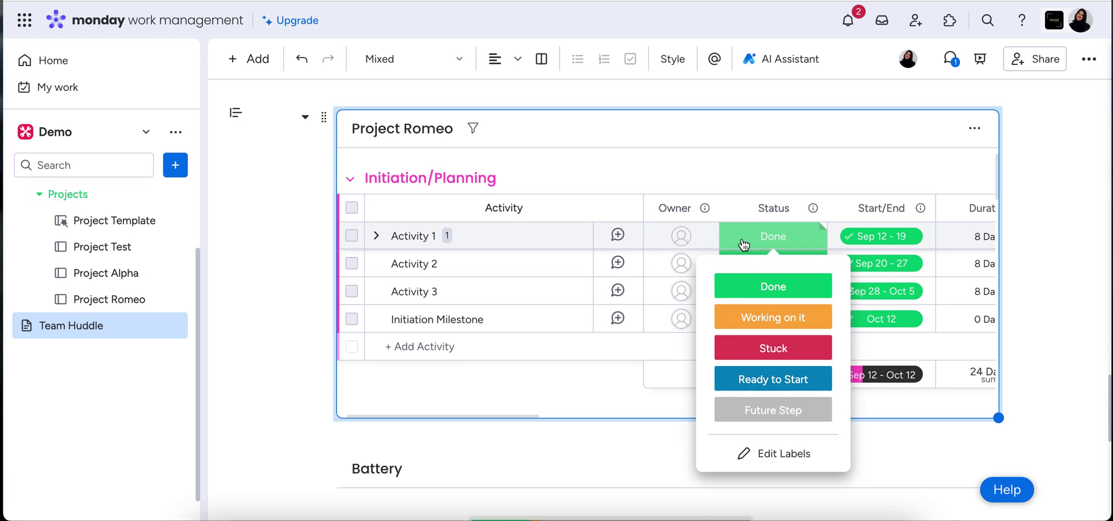
{"action": "left_click", "coordinate": [744, 244]}
{"action": "left_click", "coordinate": [684, 246]}
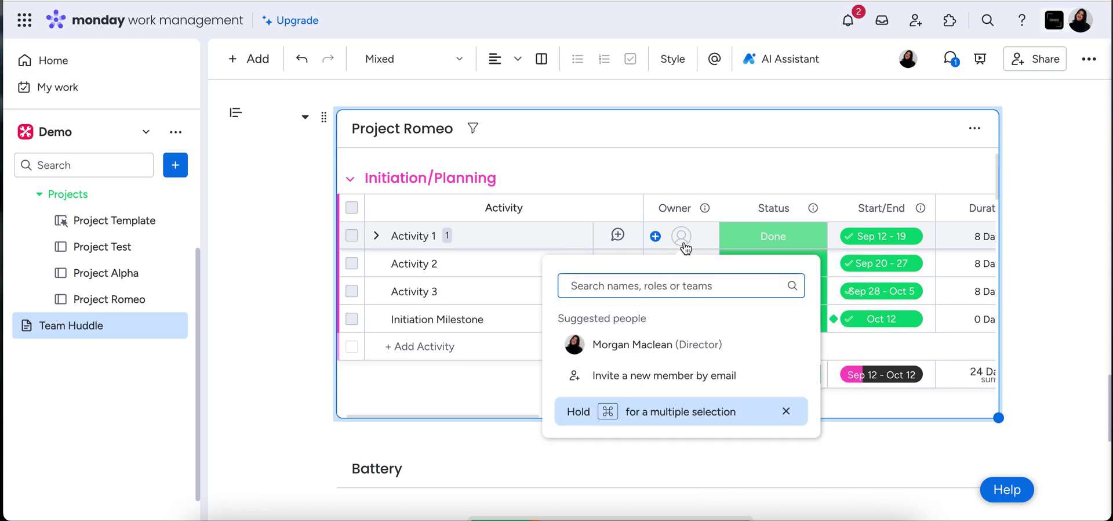
{"action": "left_click", "coordinate": [376, 236]}
{"action": "left_click", "coordinate": [377, 237]}
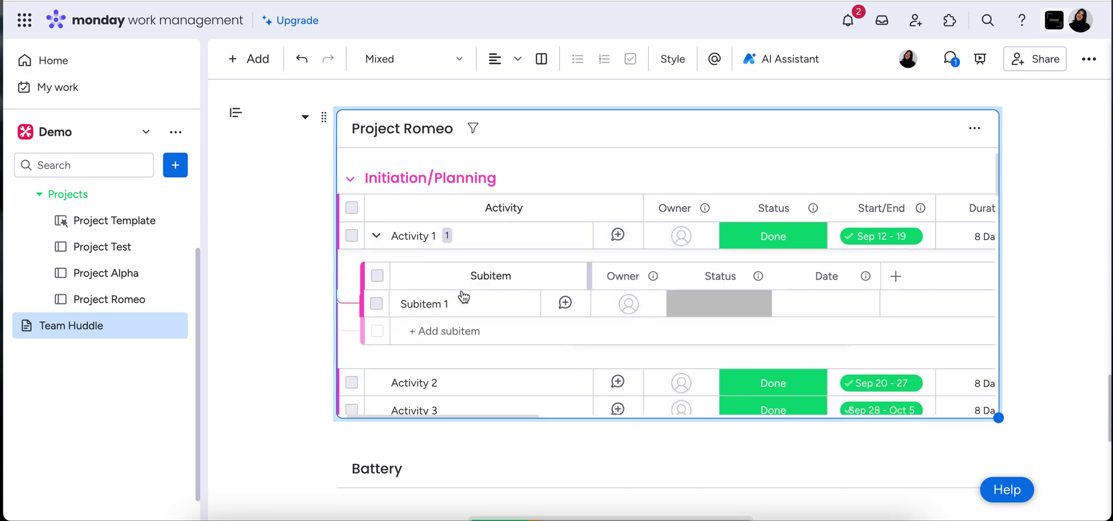
{"action": "left_click", "coordinate": [376, 236]}
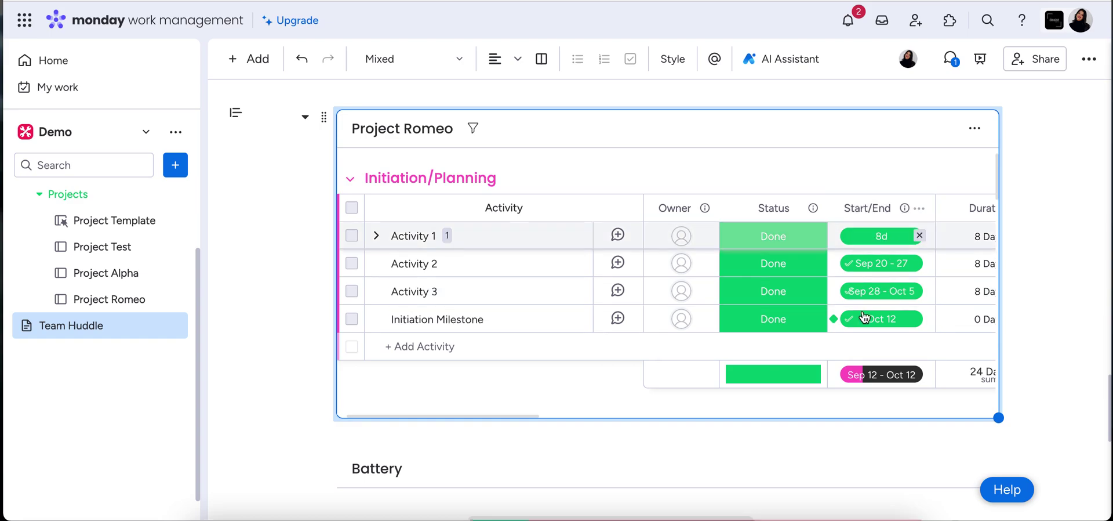
{"action": "scroll", "coordinate": [748, 349], "scroll_direction": "down", "scroll_amount": 3}
{"action": "scroll", "coordinate": [748, 349], "scroll_direction": "up", "scroll_amount": 3}
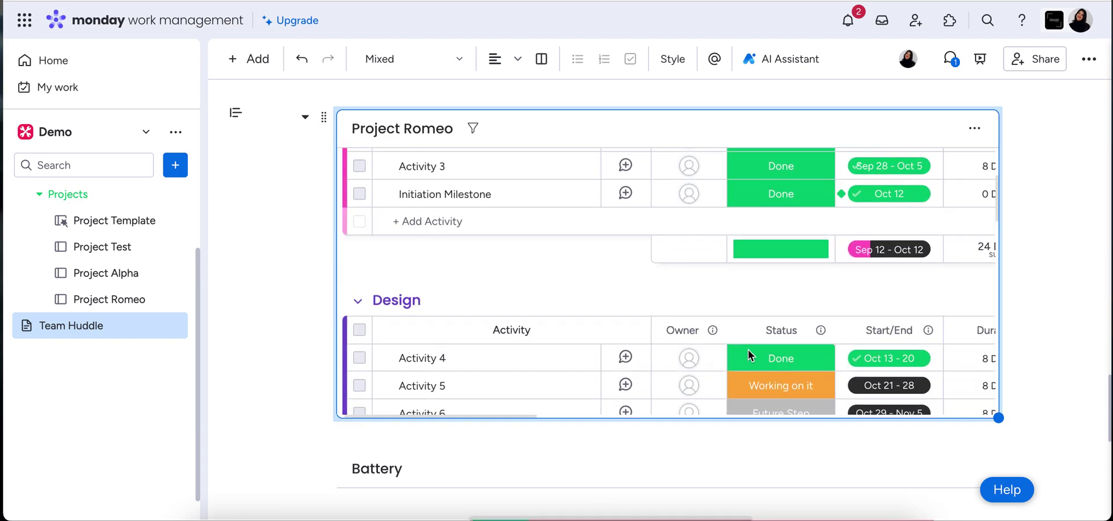
{"action": "scroll", "coordinate": [281, 310], "scroll_direction": "down", "scroll_amount": 5}
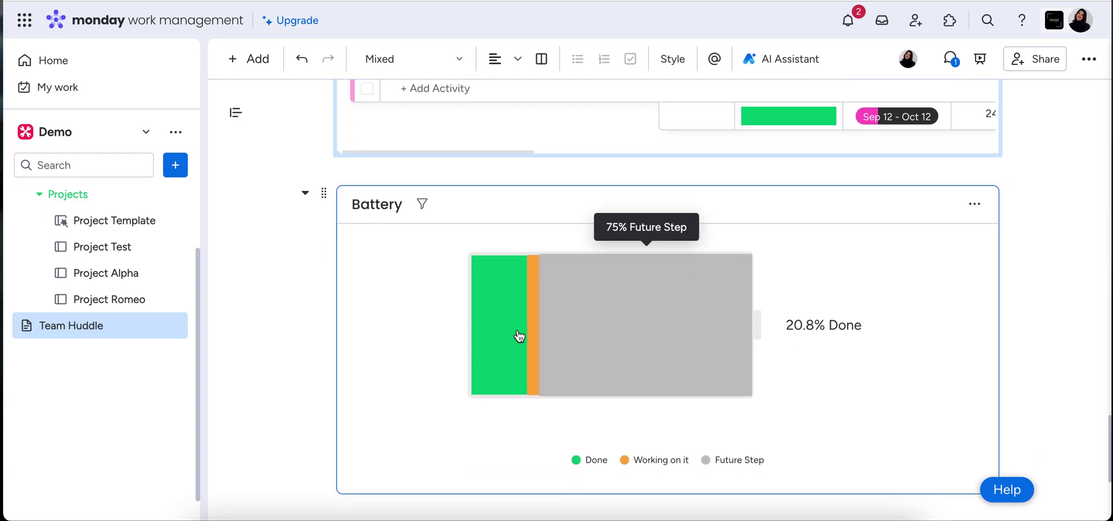
{"action": "scroll", "coordinate": [422, 249], "scroll_direction": "up", "scroll_amount": 3}
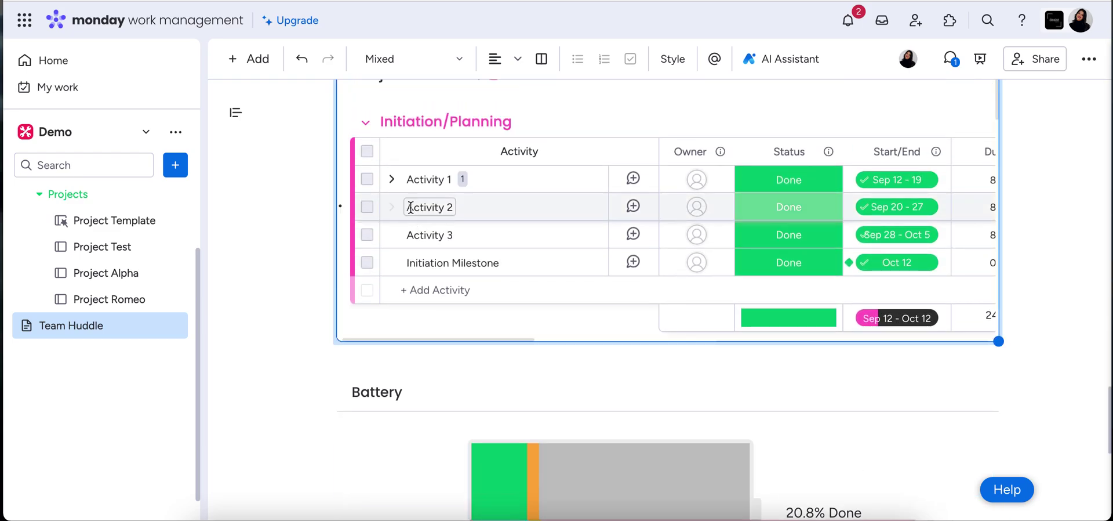
{"action": "scroll", "coordinate": [567, 406], "scroll_direction": "down", "scroll_amount": 1}
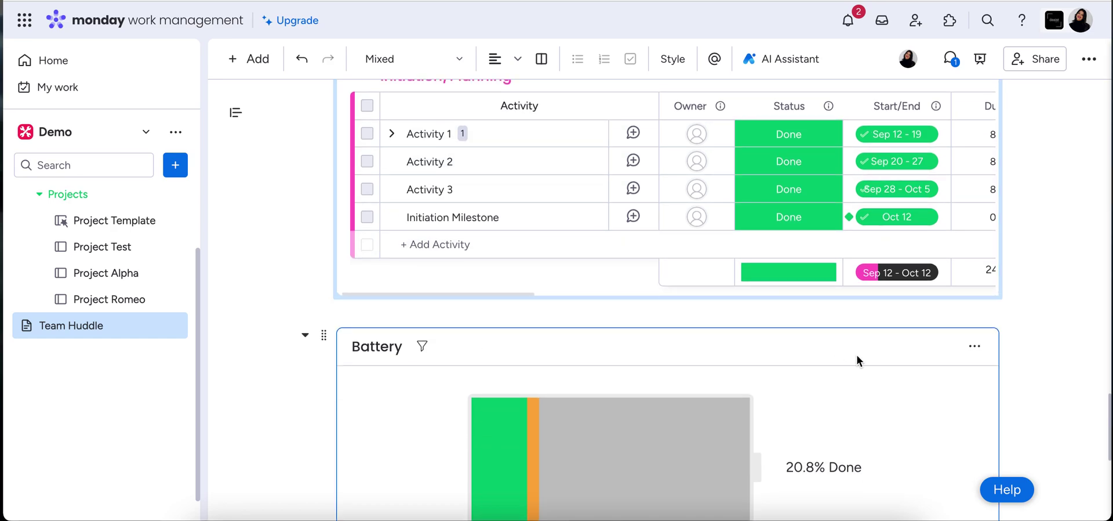
{"action": "left_click", "coordinate": [973, 348]}
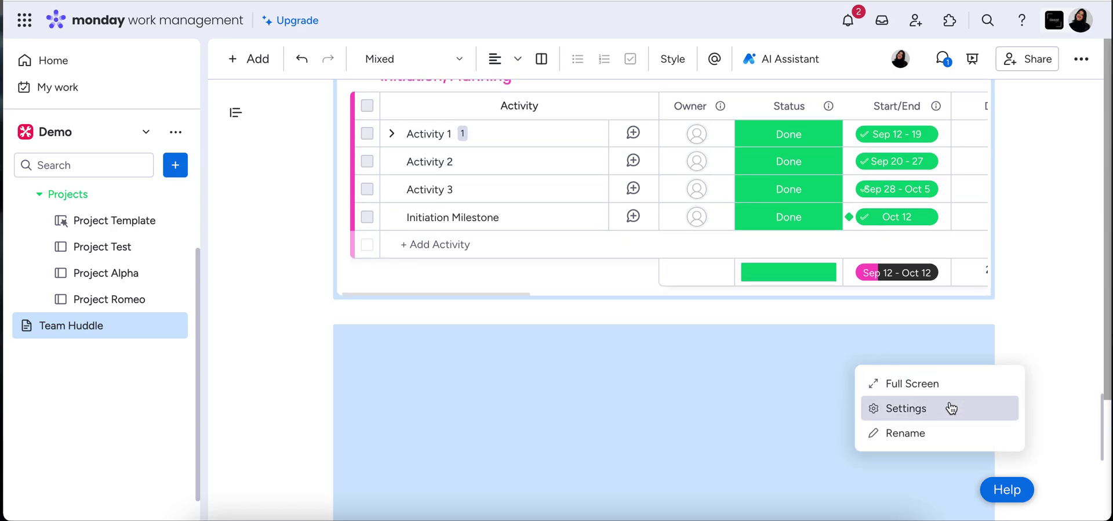
{"action": "left_click", "coordinate": [952, 408]}
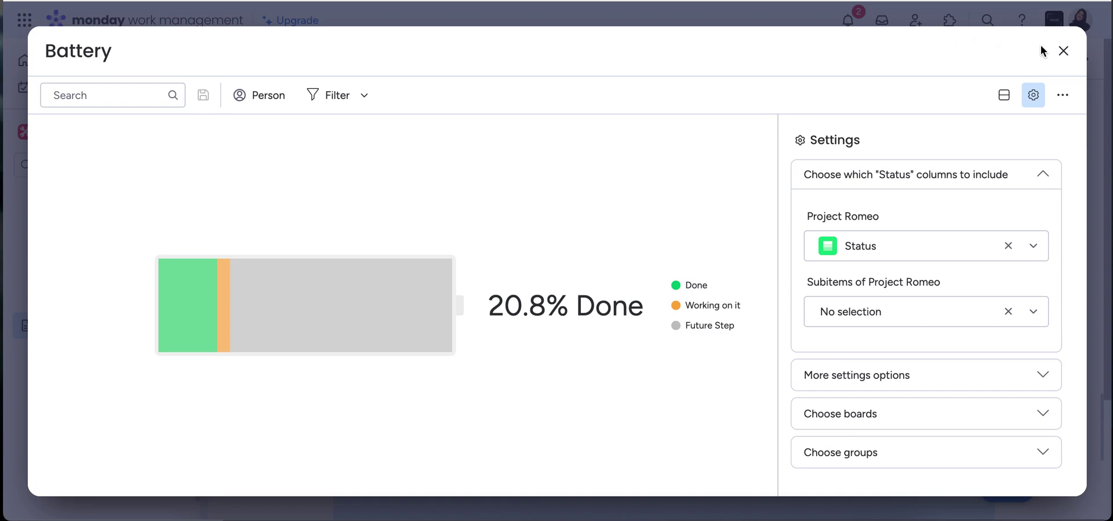
{"action": "left_click", "coordinate": [1063, 50]}
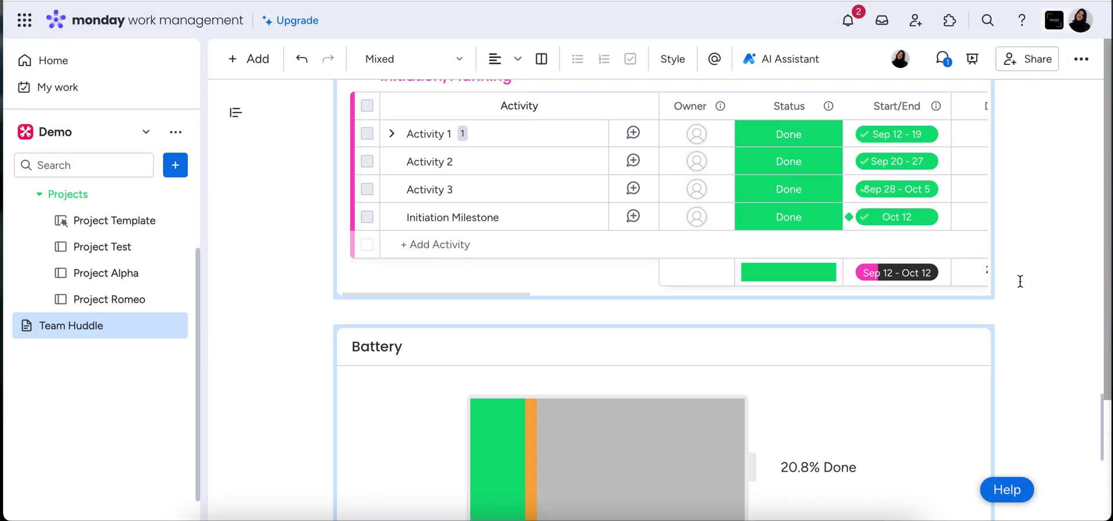
{"action": "scroll", "coordinate": [827, 239], "scroll_direction": "up", "scroll_amount": 3}
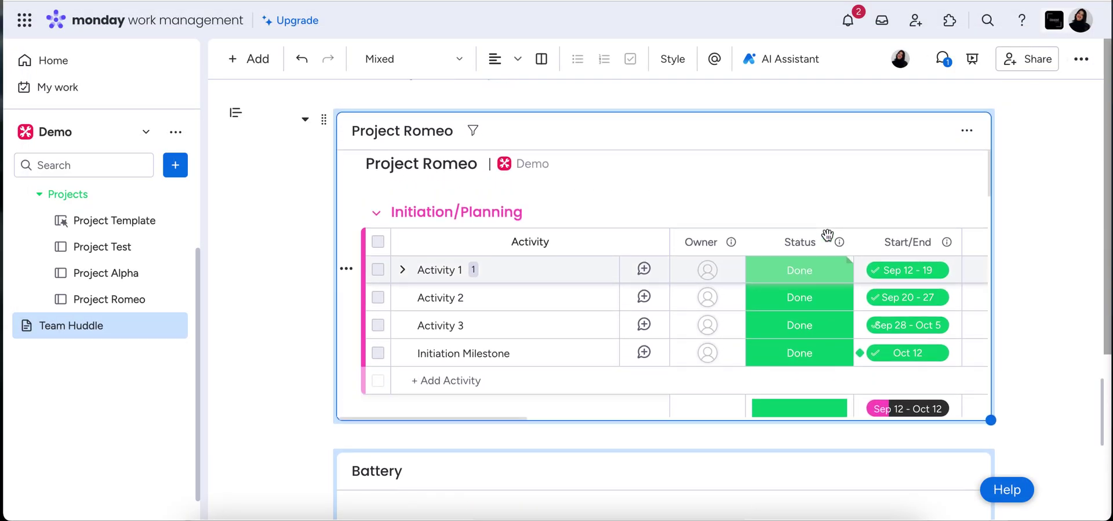
{"action": "scroll", "coordinate": [828, 234], "scroll_direction": "down", "scroll_amount": 3}
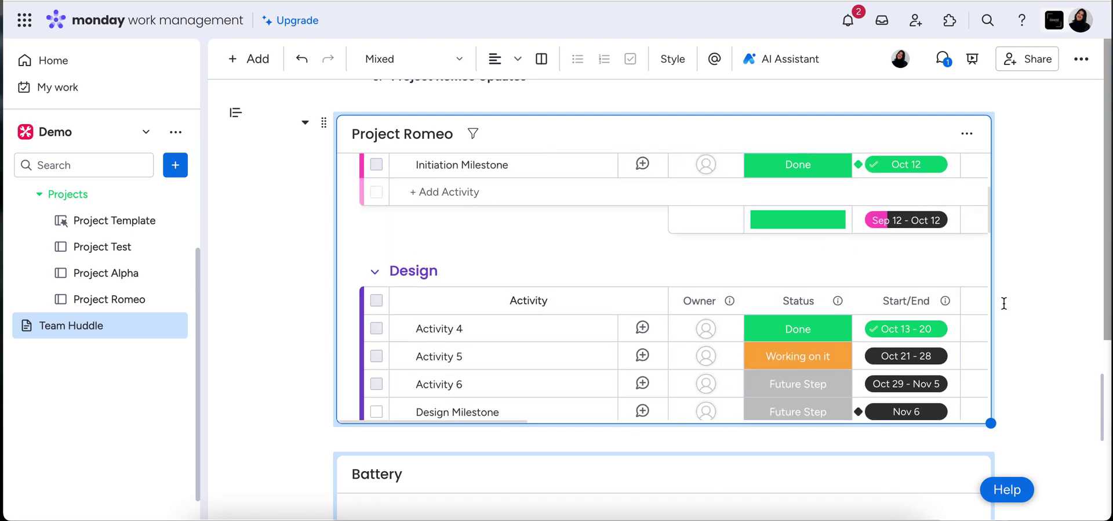
{"action": "scroll", "coordinate": [1026, 310], "scroll_direction": "down", "scroll_amount": 7}
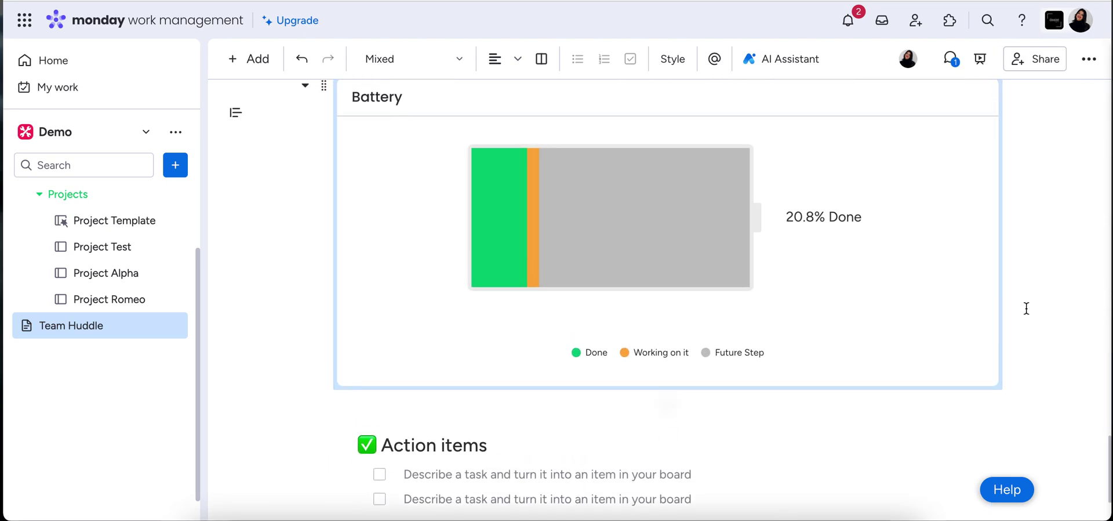
{"action": "left_click", "coordinate": [374, 413]}
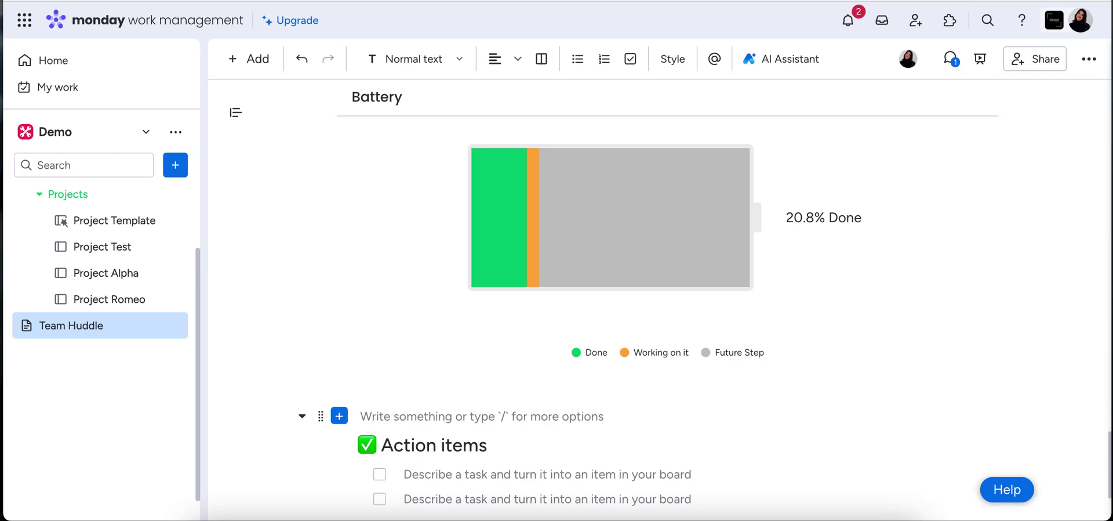
{"action": "type", "text": "/board"}
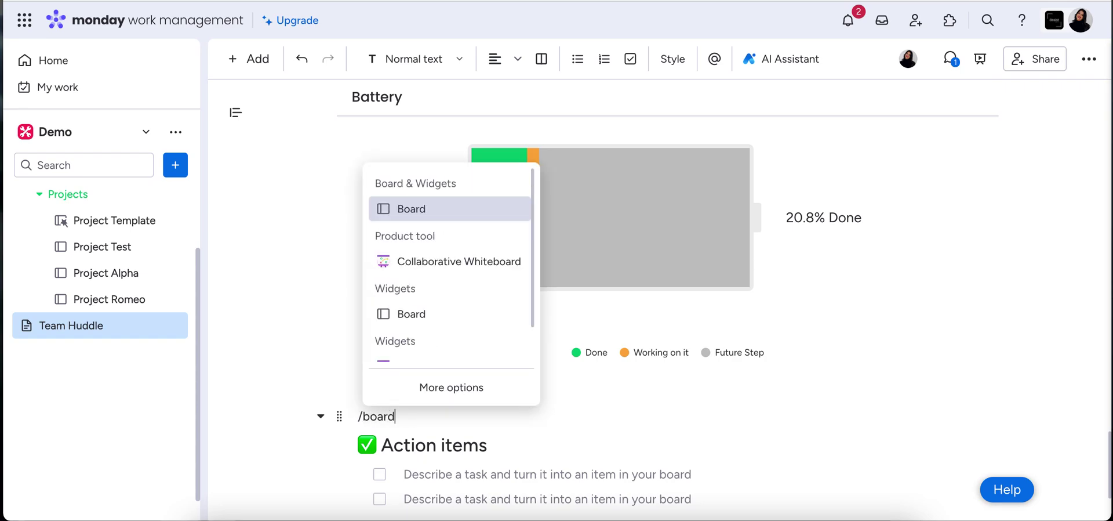
{"action": "left_click", "coordinate": [407, 216]}
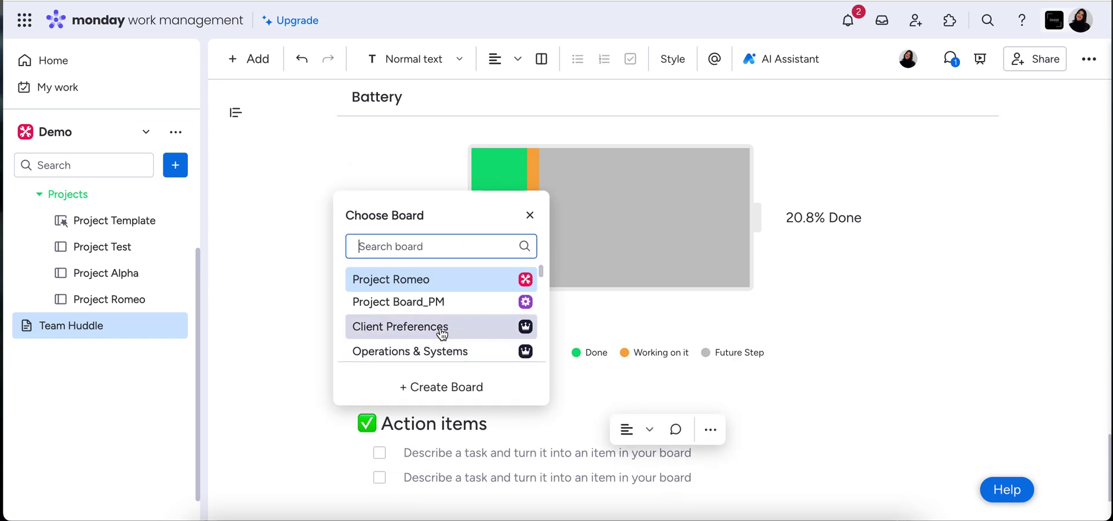
{"action": "left_click", "coordinate": [530, 215]}
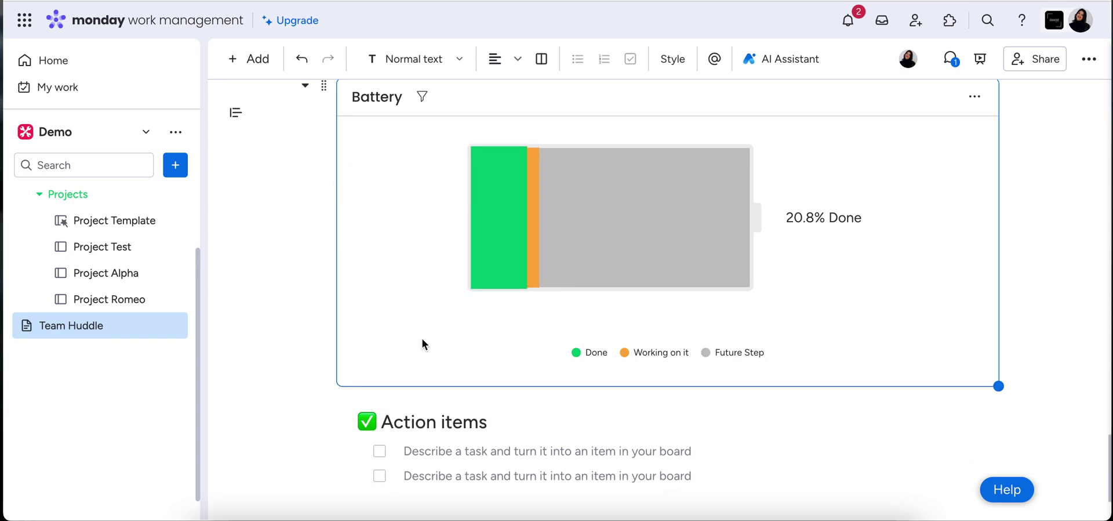
{"action": "left_click", "coordinate": [349, 384]}
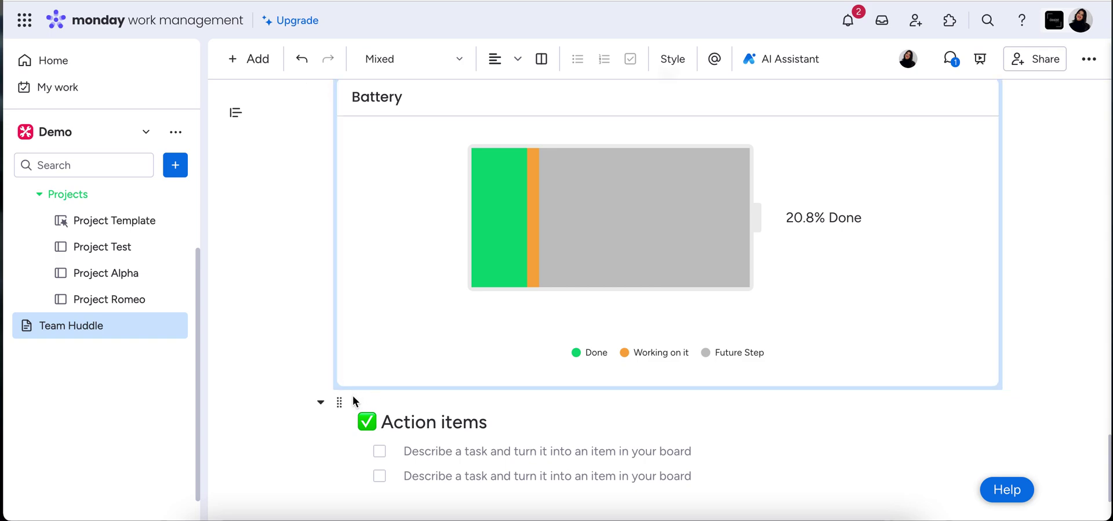
{"action": "key", "text": "BackSpace"}
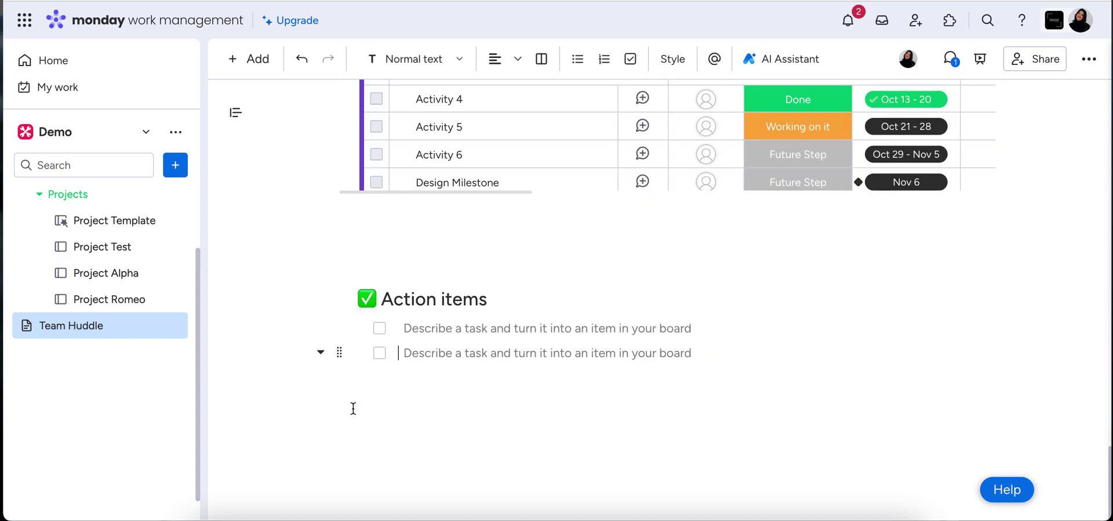
{"action": "left_click", "coordinate": [369, 249]}
{"action": "type", "text": "/wi"}
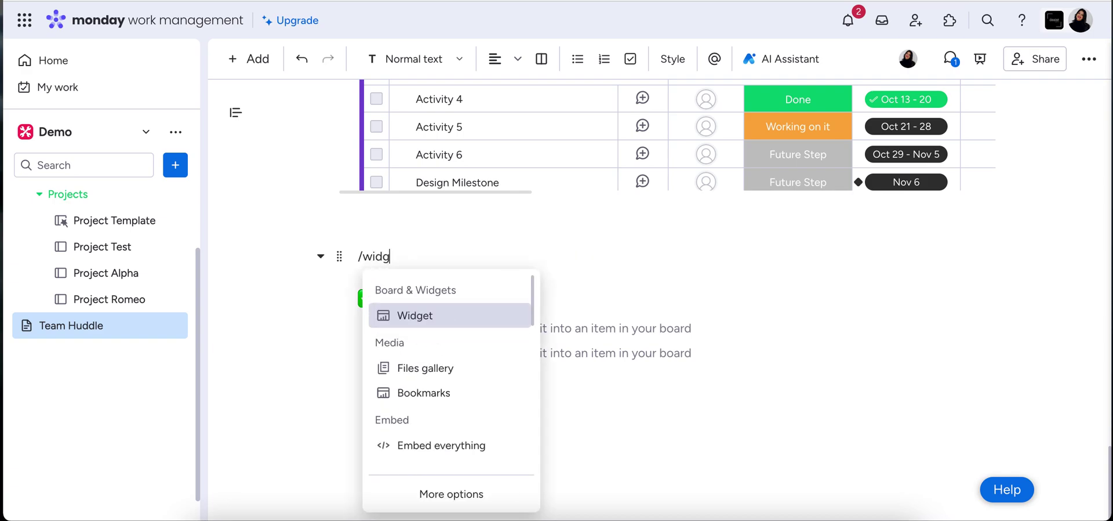
{"action": "type", "text": "dg"}
{"action": "key", "text": "BackSpace"}
{"action": "key", "text": "BackSpace"}
{"action": "key", "text": "BackSpace"}
{"action": "key", "text": "BackSpace"}
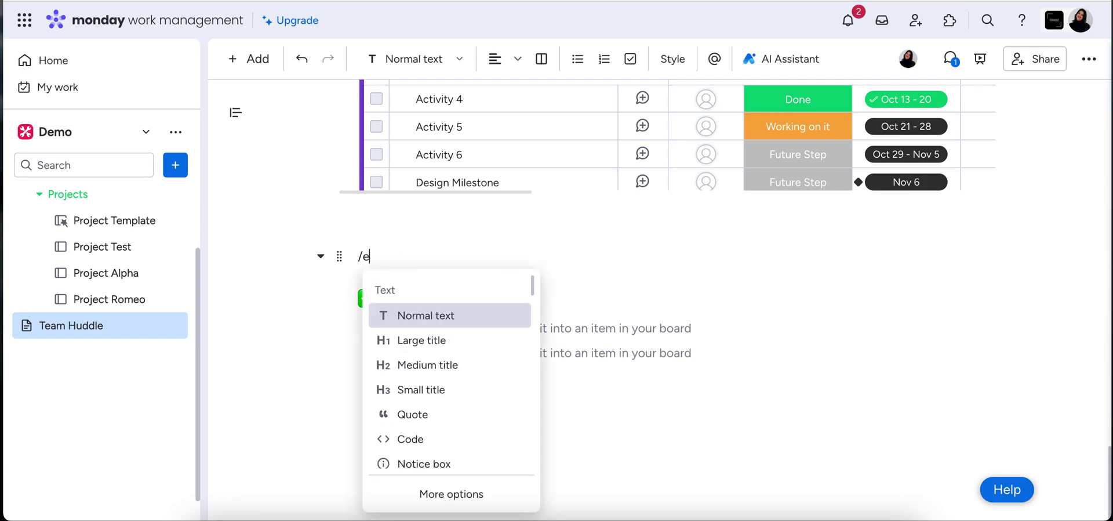
{"action": "type", "text": "emb"}
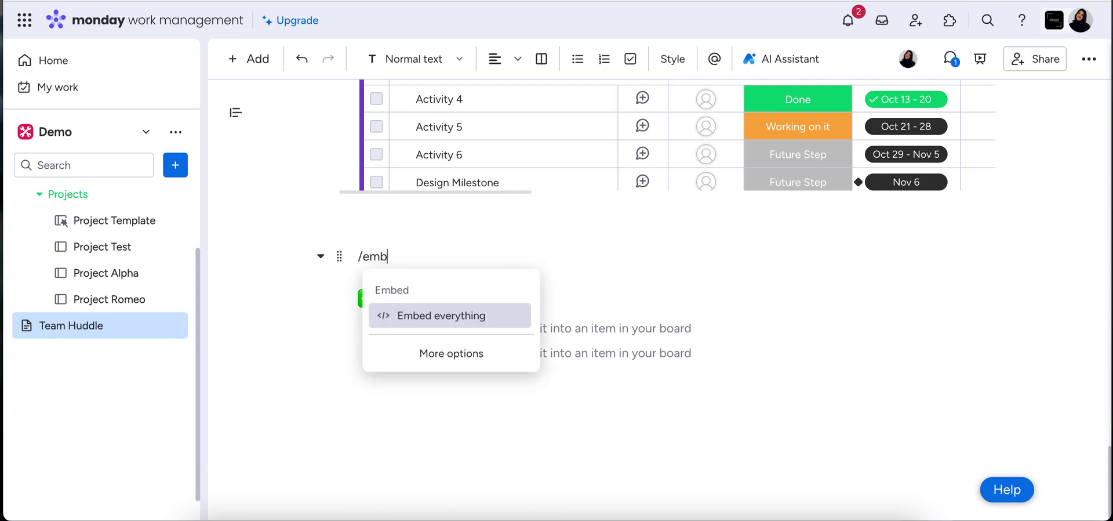
{"action": "left_click", "coordinate": [423, 316]}
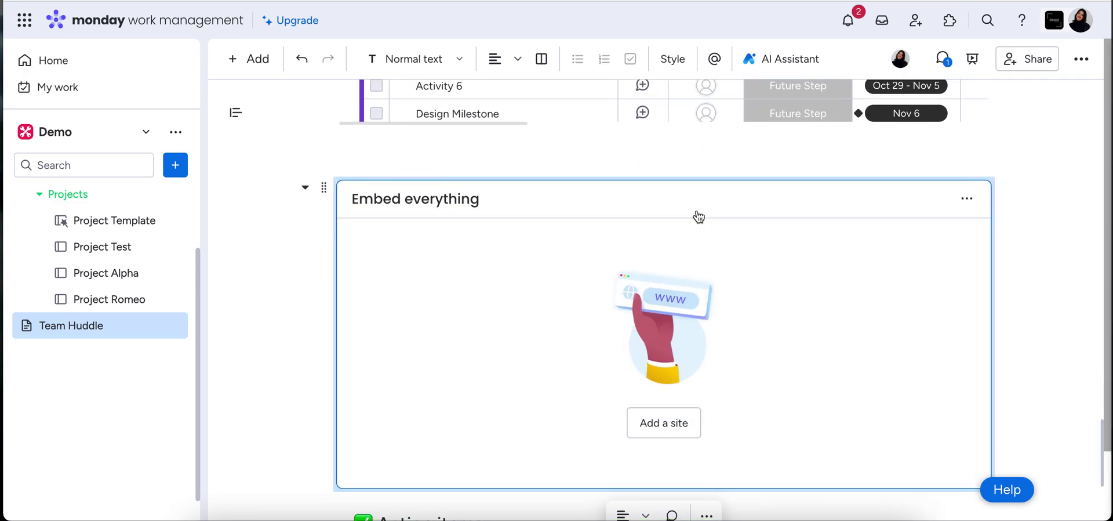
{"action": "key", "text": "BackSpace"}
{"action": "scroll", "coordinate": [578, 297], "scroll_direction": "up", "scroll_amount": 2}
{"action": "scroll", "coordinate": [578, 298], "scroll_direction": "down", "scroll_amount": 5}
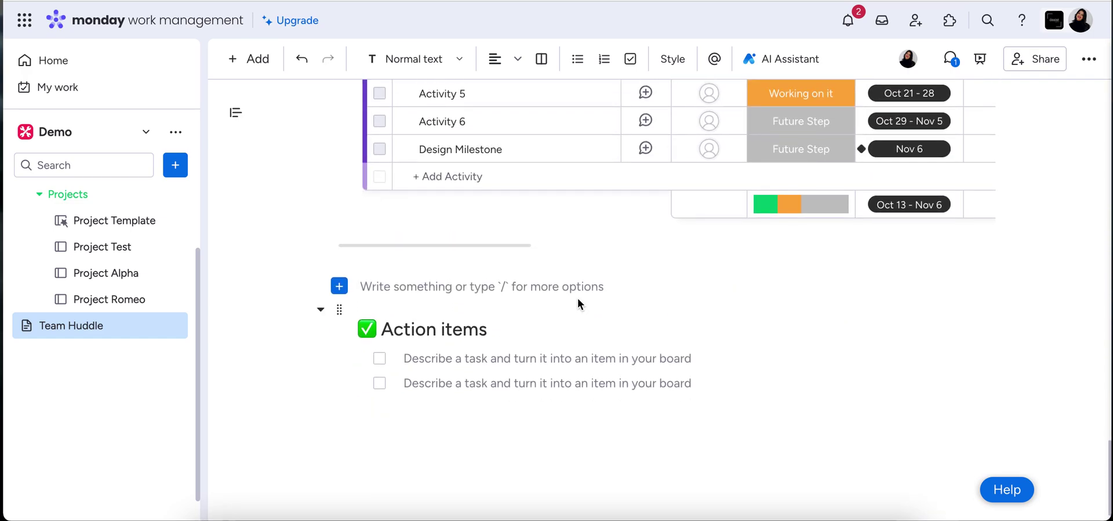
Step: Add action items 'Make changes to video caption', 'update leader on status of video', 'Create thumbnail for youtube video', then select them
{"action": "scroll", "coordinate": [748, 377], "scroll_direction": "down", "scroll_amount": 1}
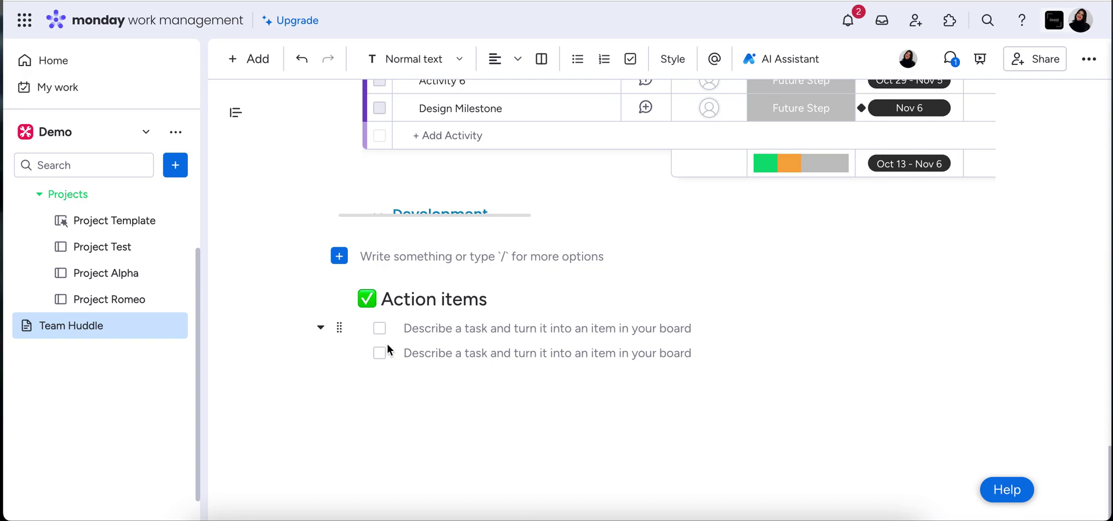
{"action": "left_click", "coordinate": [410, 334]}
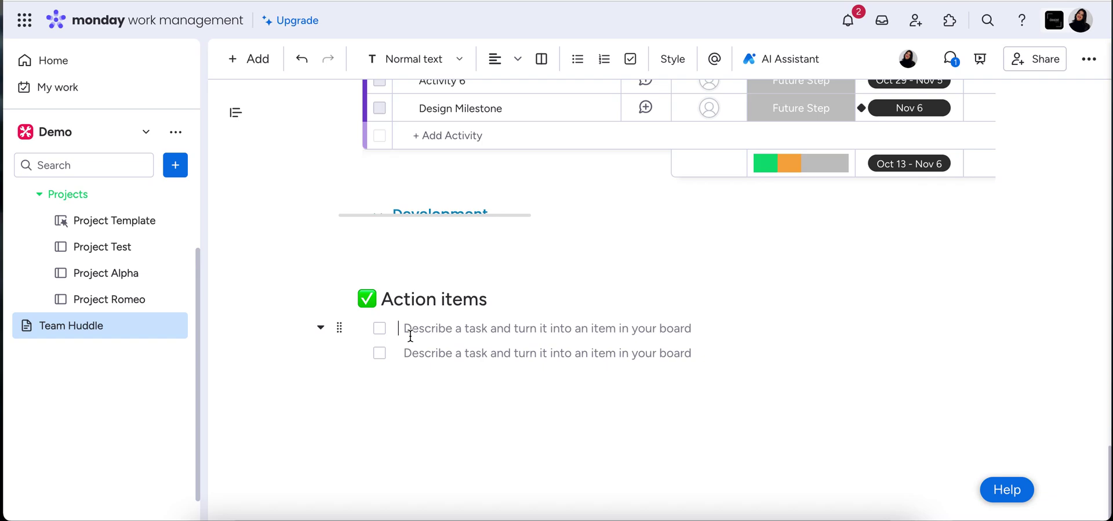
{"action": "type", "text": "Make changes to video caption"}
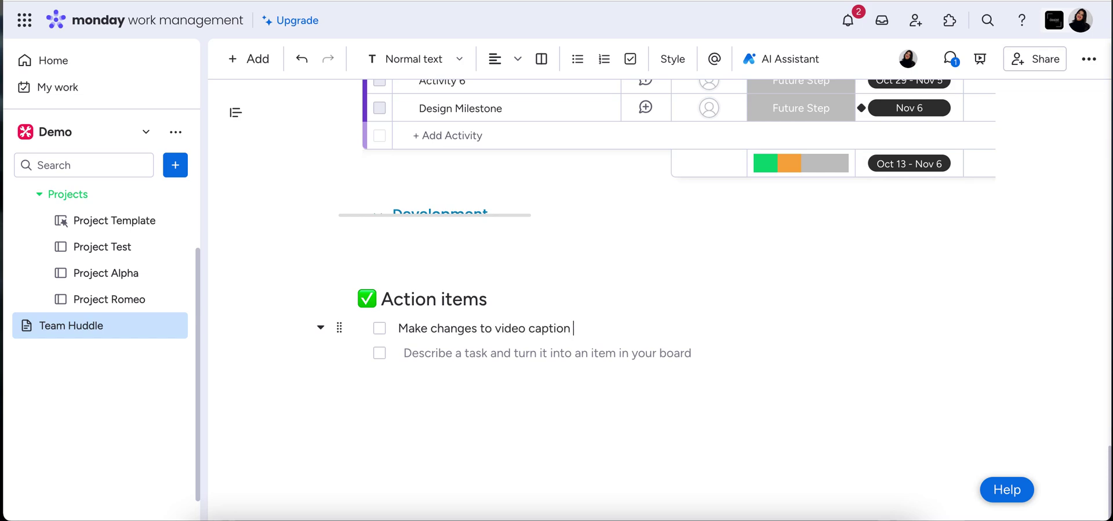
{"action": "key", "text": "Return"}
{"action": "type", "text": "update"}
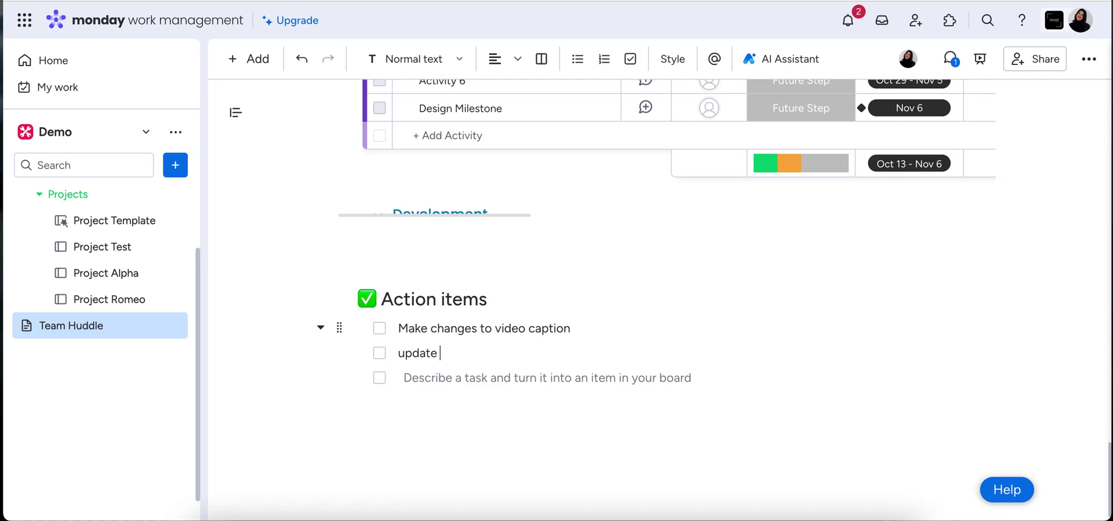
{"action": "type", "text": " leader on status of video"}
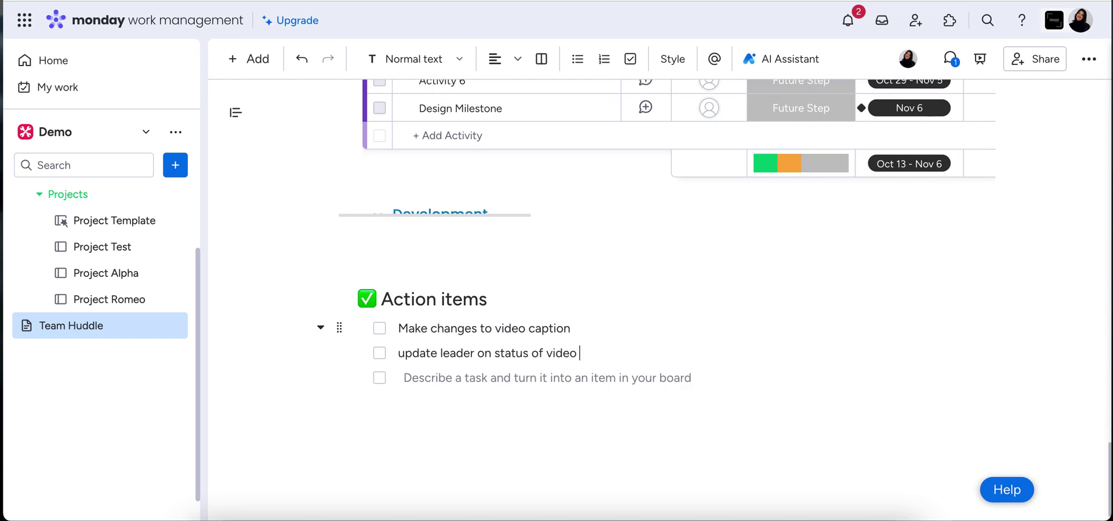
{"action": "key", "text": "Return"}
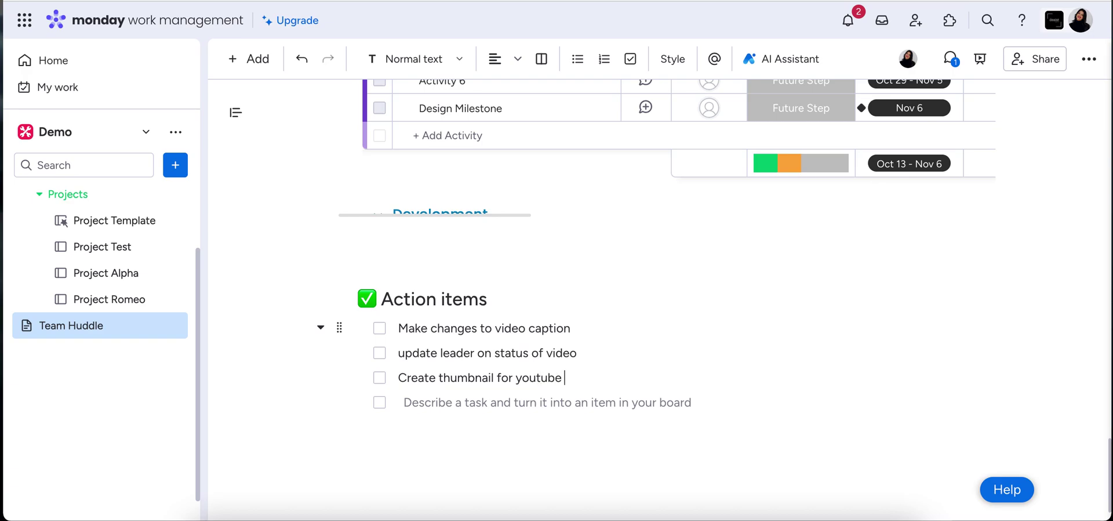
{"action": "key", "text": "Return"}
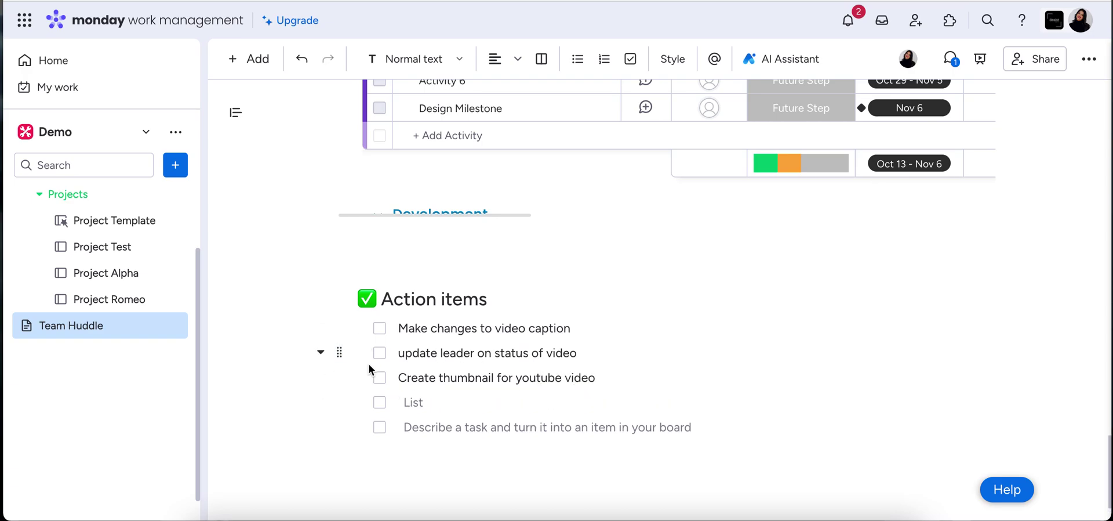
{"action": "key", "text": "Return"}
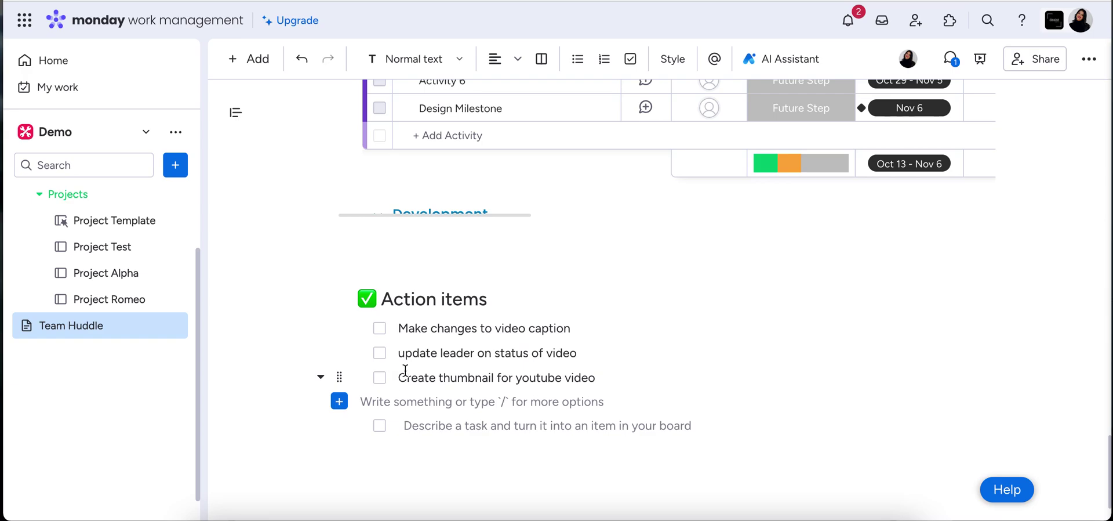
{"action": "left_click_drag", "start_coordinate": [400, 328], "coordinate": [584, 375]}
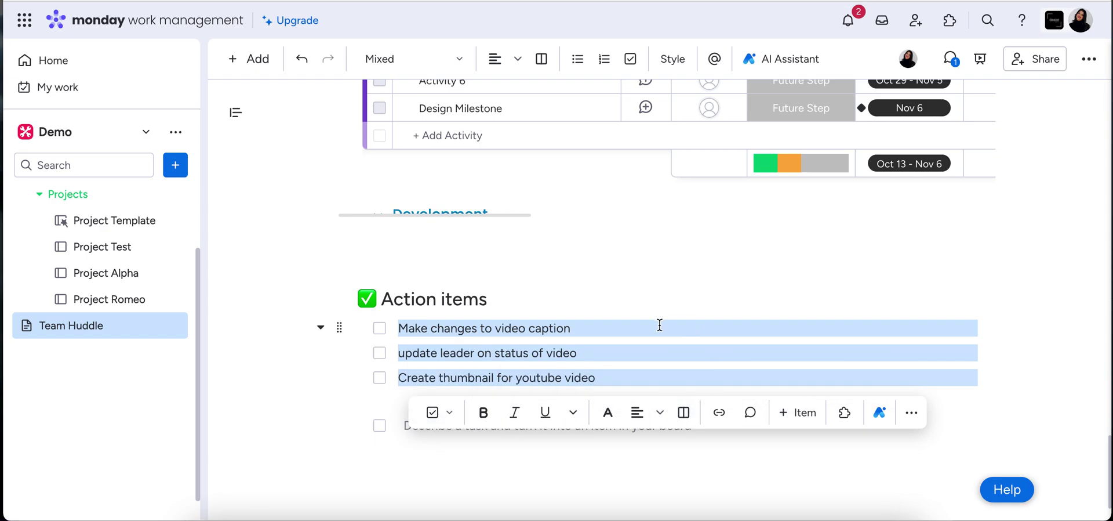
Step: Create the selected tasks as items in the Project Romeo board's Deployment group
{"action": "left_click", "coordinate": [801, 413]}
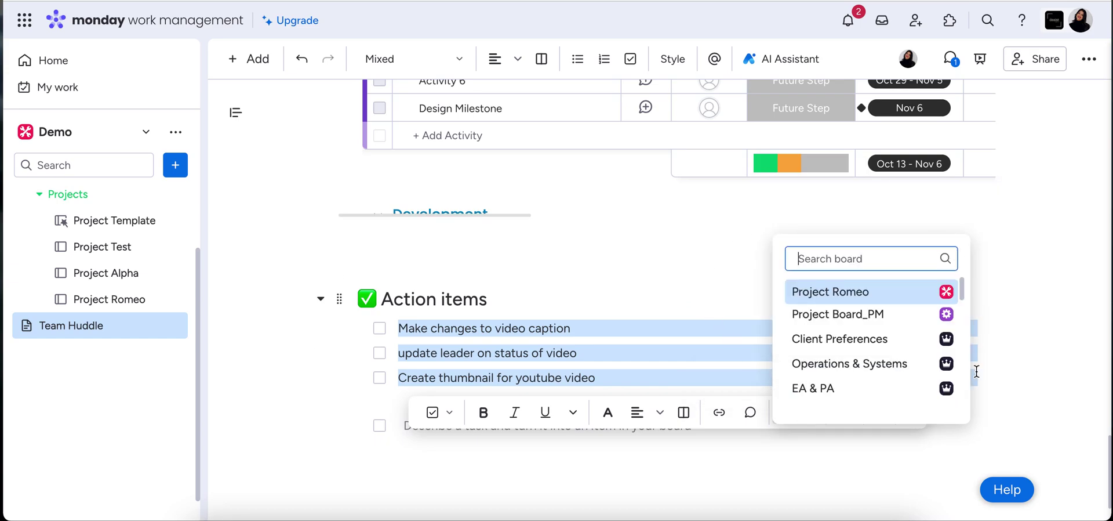
{"action": "scroll", "coordinate": [846, 353], "scroll_direction": "down", "scroll_amount": 2}
{"action": "scroll", "coordinate": [852, 348], "scroll_direction": "up", "scroll_amount": 2}
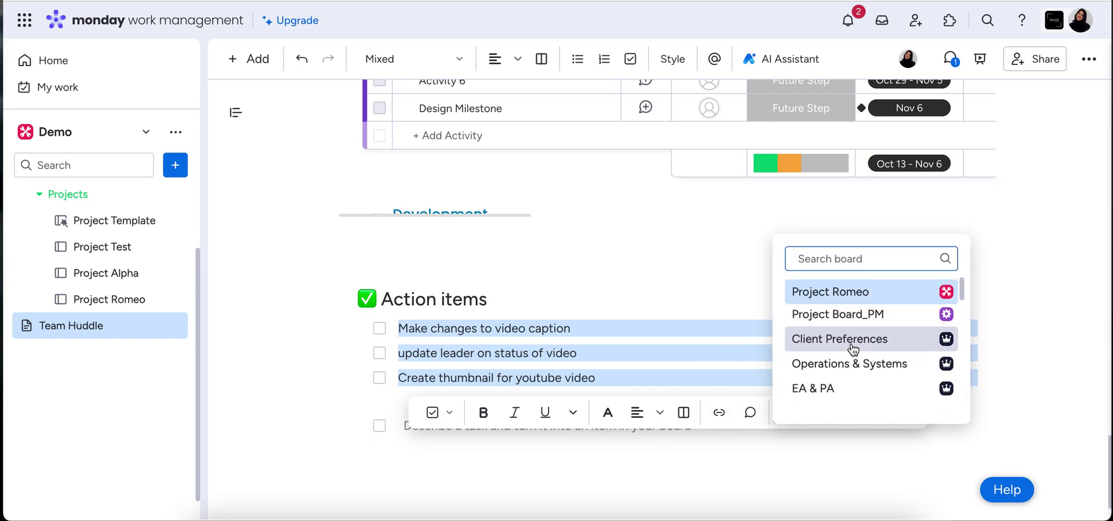
{"action": "left_click", "coordinate": [852, 298]}
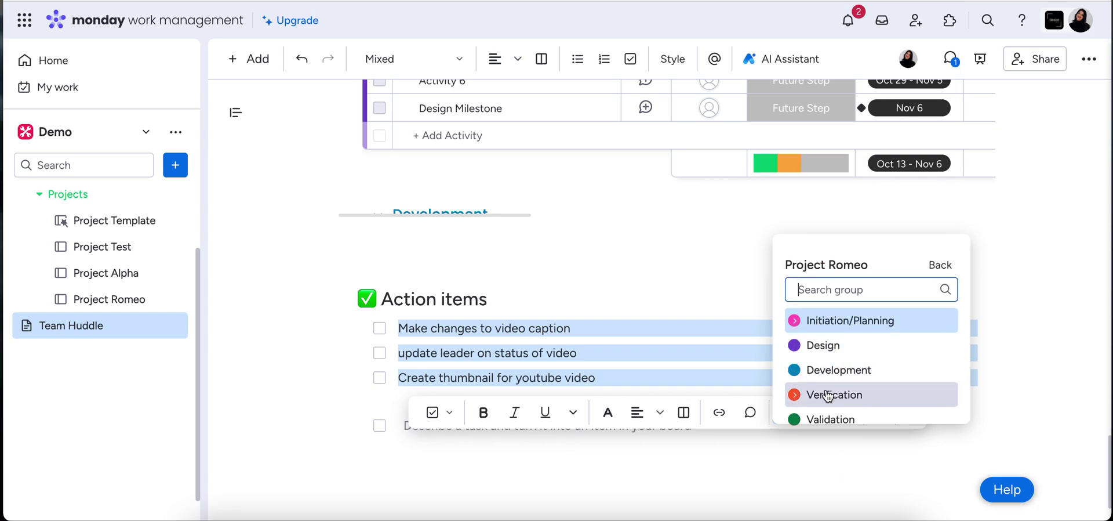
{"action": "scroll", "coordinate": [828, 396], "scroll_direction": "down", "scroll_amount": 1}
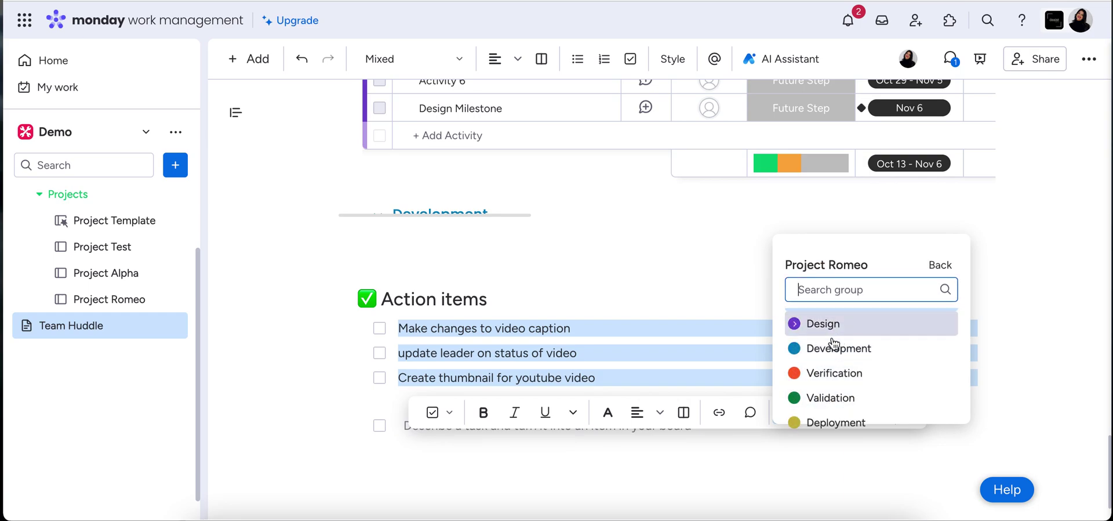
{"action": "scroll", "coordinate": [882, 354], "scroll_direction": "up", "scroll_amount": 1}
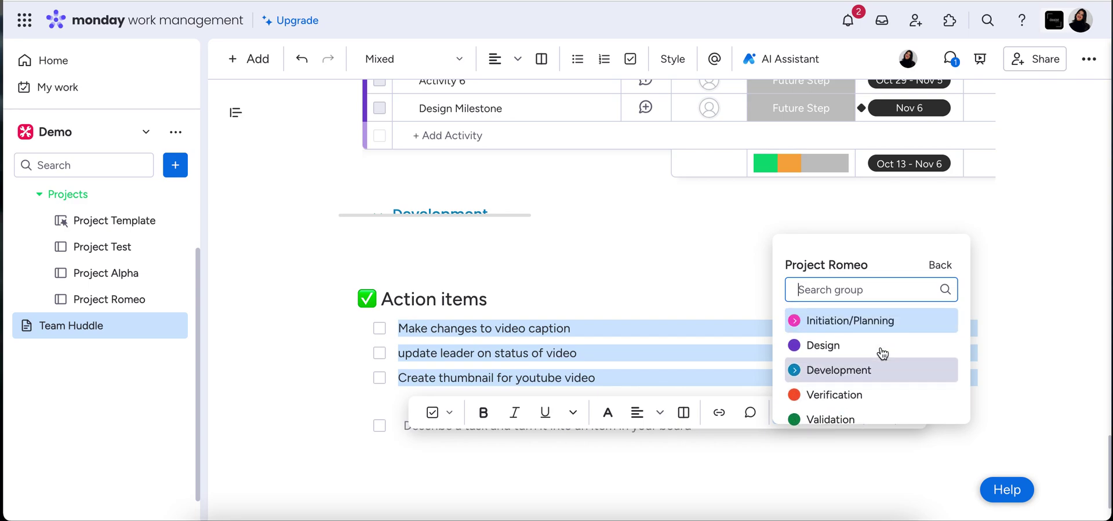
{"action": "scroll", "coordinate": [880, 351], "scroll_direction": "down", "scroll_amount": 1}
{"action": "left_click", "coordinate": [837, 423]}
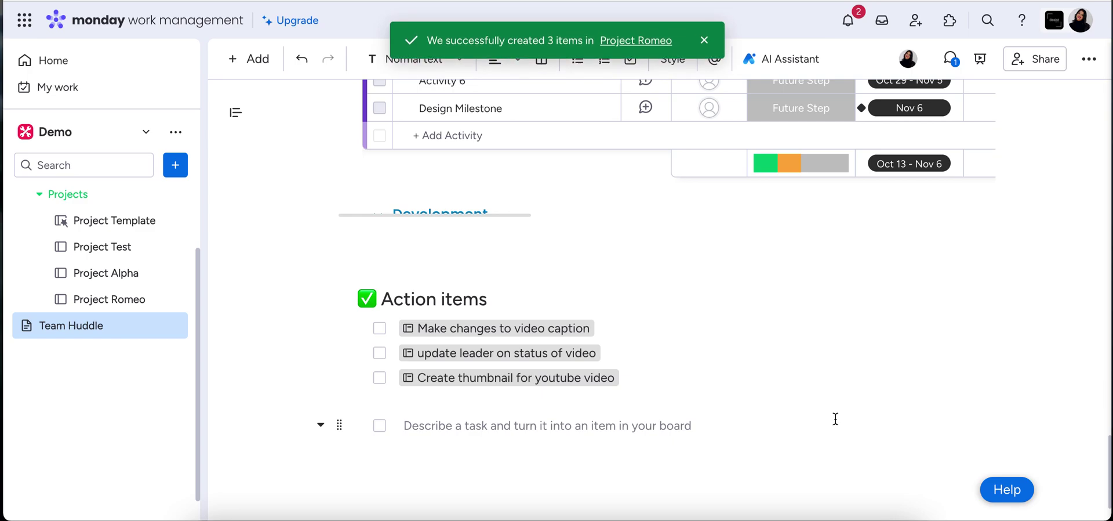
{"action": "scroll", "coordinate": [272, 200], "scroll_direction": "up", "scroll_amount": 3}
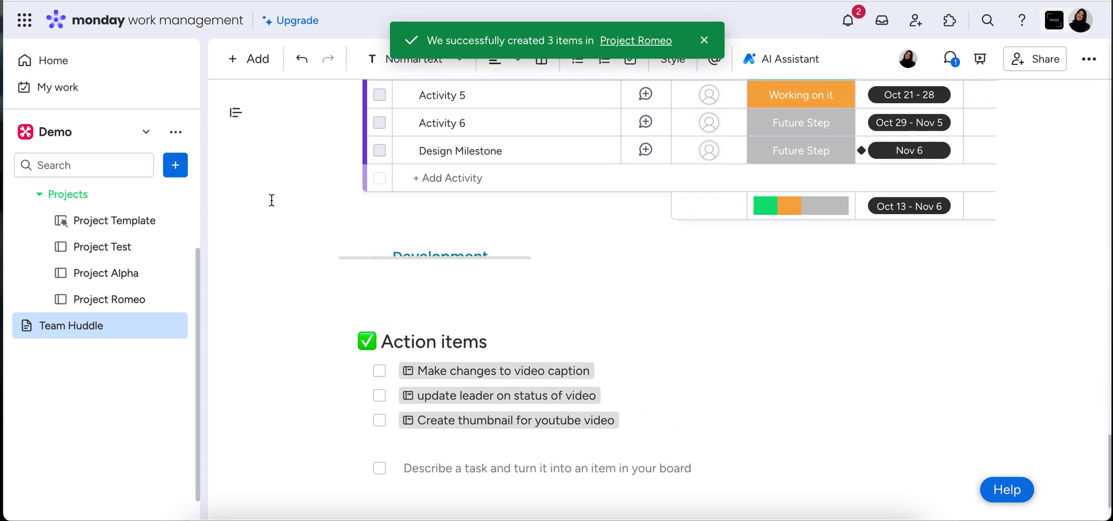
{"action": "scroll", "coordinate": [272, 200], "scroll_direction": "up", "scroll_amount": 2}
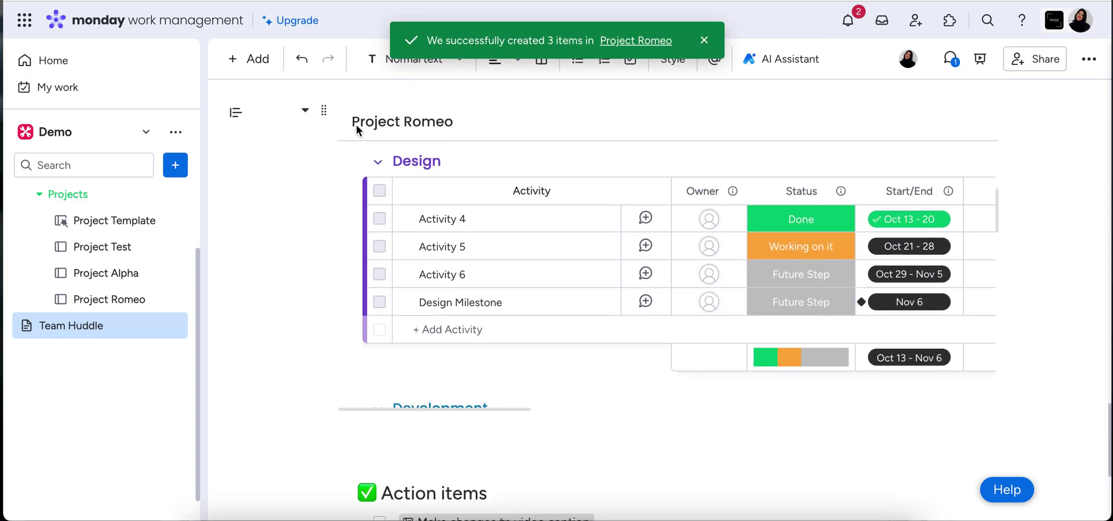
{"action": "scroll", "coordinate": [587, 285], "scroll_direction": "down", "scroll_amount": 10}
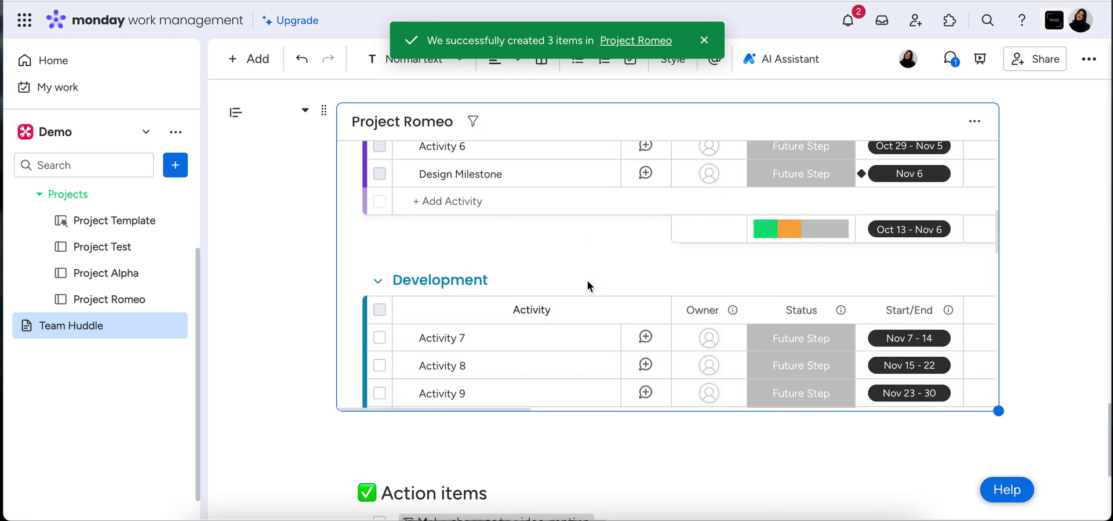
{"action": "scroll", "coordinate": [587, 286], "scroll_direction": "down", "scroll_amount": 8}
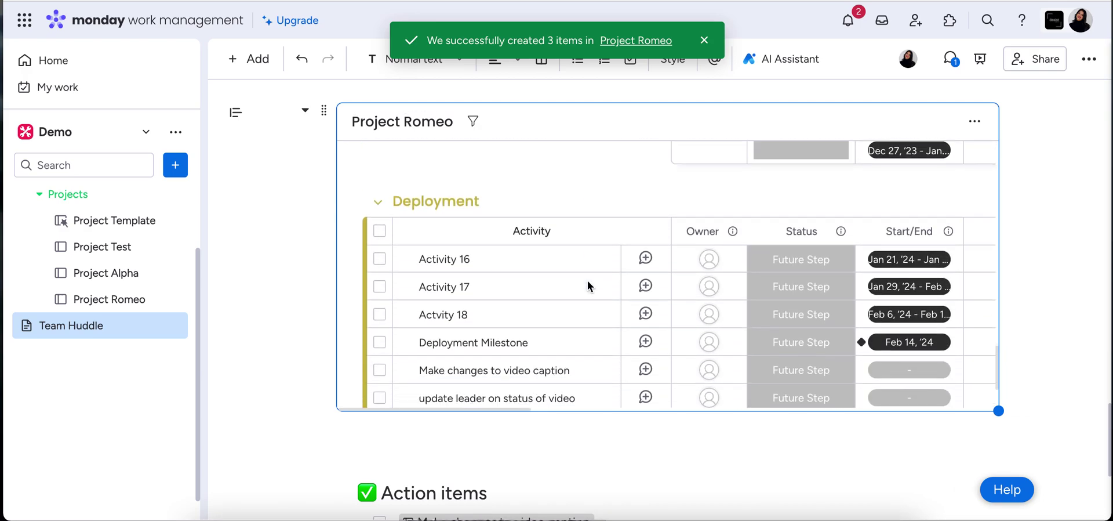
{"action": "scroll", "coordinate": [587, 285], "scroll_direction": "down", "scroll_amount": 2}
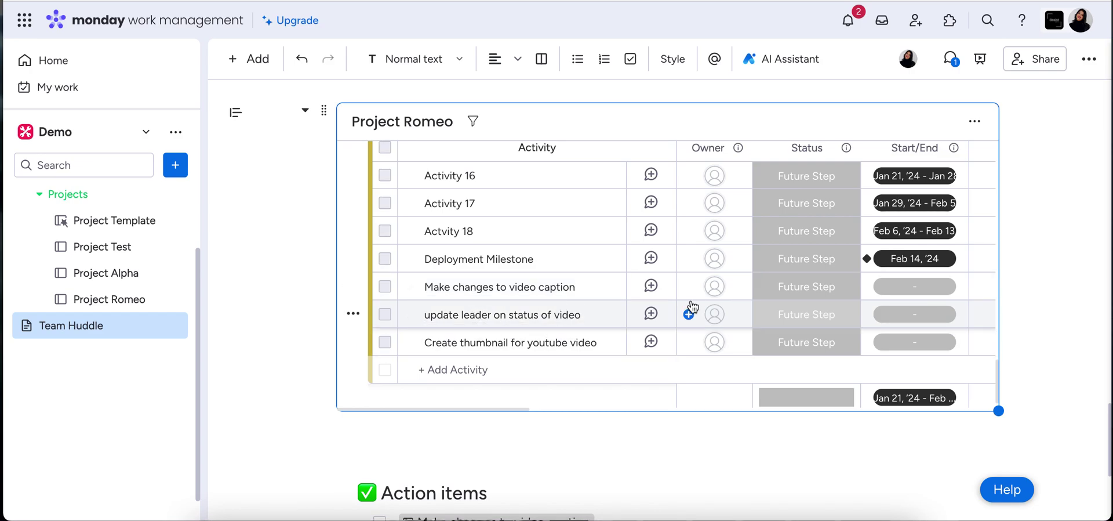
{"action": "left_click", "coordinate": [716, 293]}
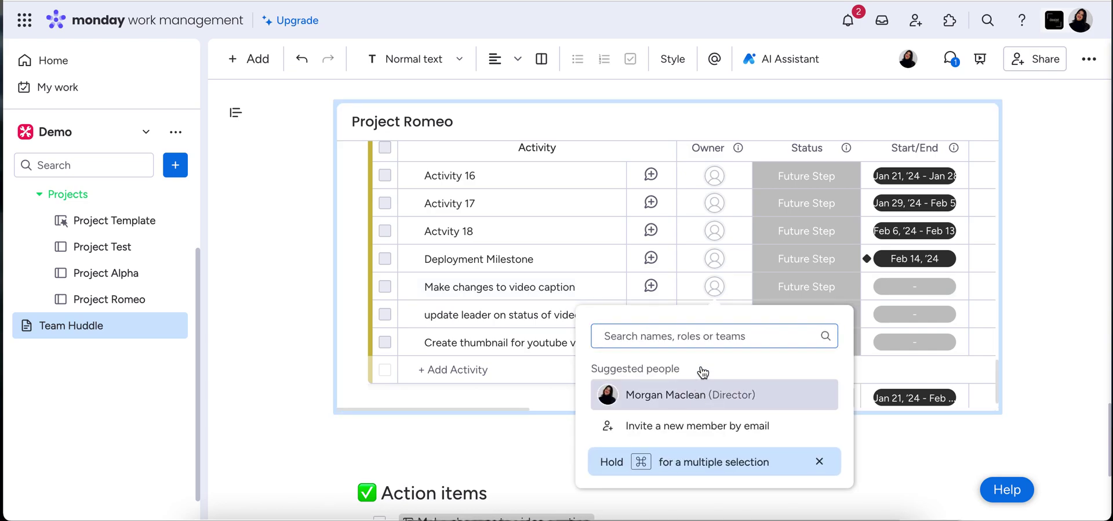
{"action": "left_click", "coordinate": [703, 395]}
{"action": "left_click", "coordinate": [713, 316]}
{"action": "left_click", "coordinate": [800, 309]}
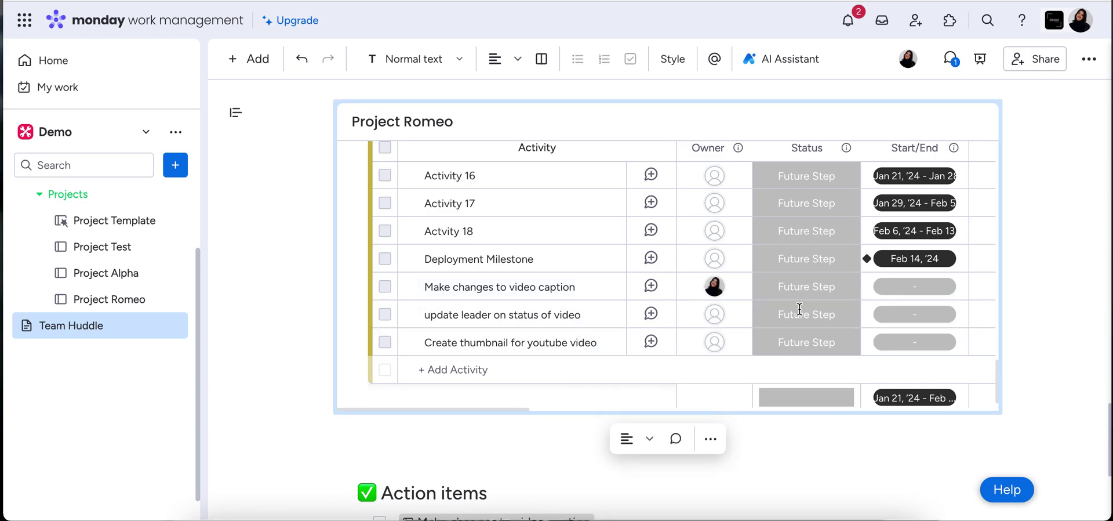
{"action": "left_click", "coordinate": [810, 290]}
{"action": "left_click", "coordinate": [922, 288]}
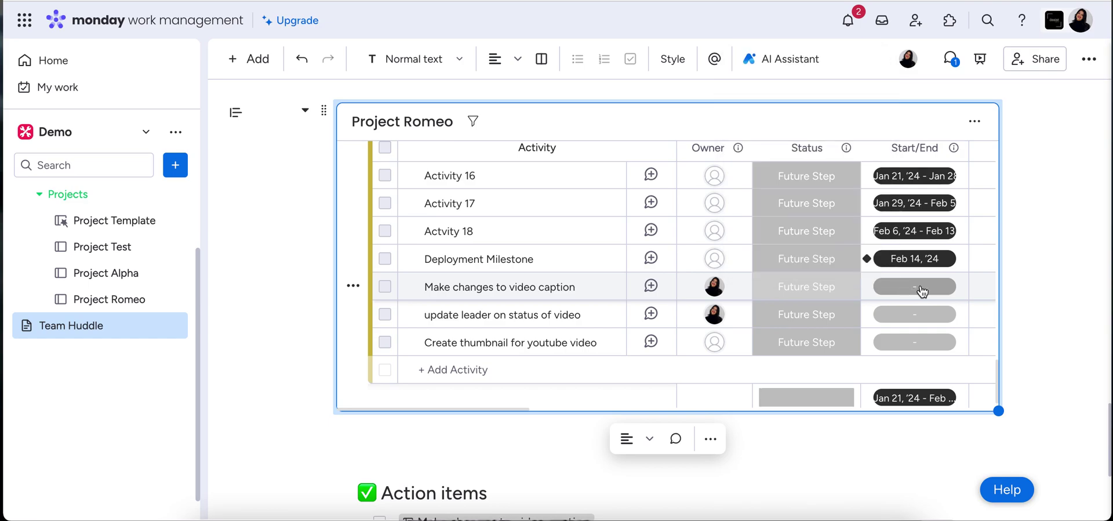
{"action": "left_click", "coordinate": [914, 238]}
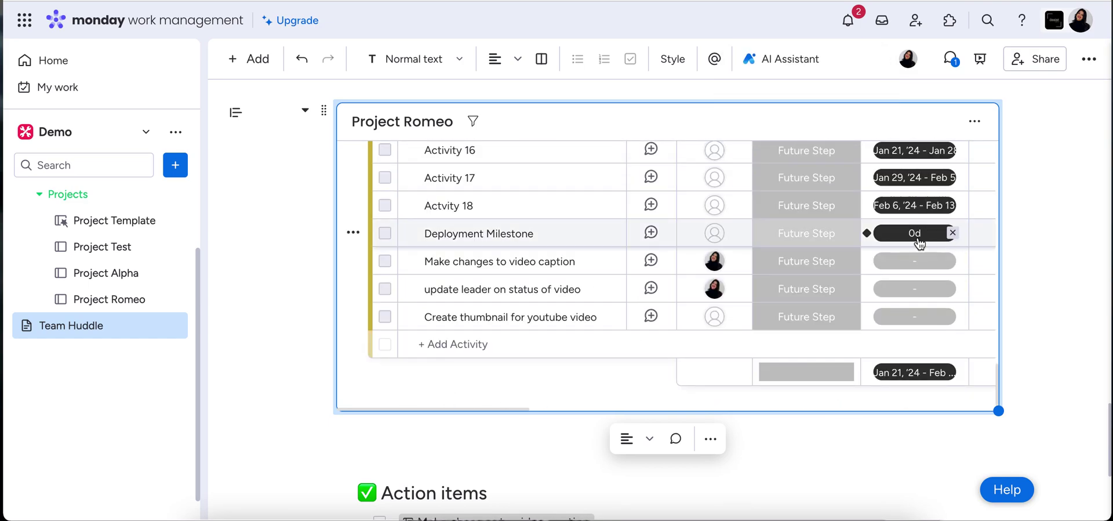
{"action": "scroll", "coordinate": [922, 239], "scroll_direction": "right", "scroll_amount": 5}
{"action": "scroll", "coordinate": [922, 240], "scroll_direction": "right", "scroll_amount": 8}
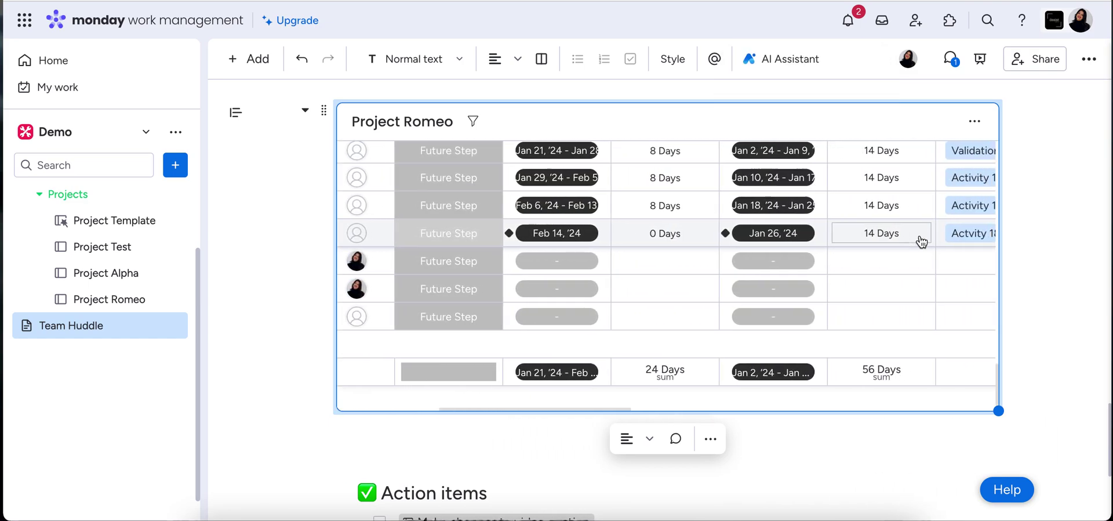
{"action": "scroll", "coordinate": [922, 240], "scroll_direction": "left", "scroll_amount": 7}
{"action": "scroll", "coordinate": [922, 240], "scroll_direction": "left", "scroll_amount": 10}
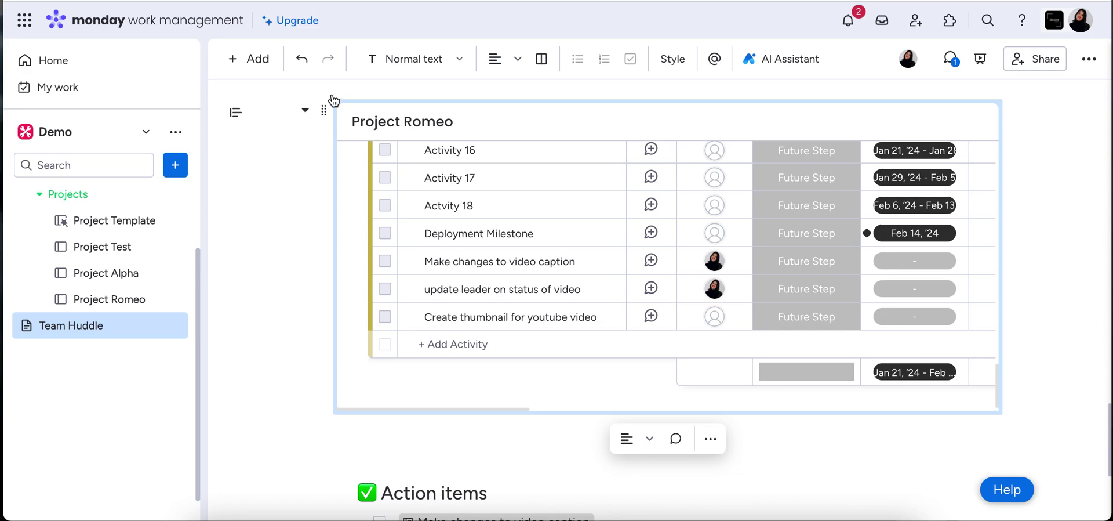
Step: Return to the top of the Team Huddle doc and open its Share settings
{"action": "scroll", "coordinate": [299, 278], "scroll_direction": "down", "scroll_amount": 5}
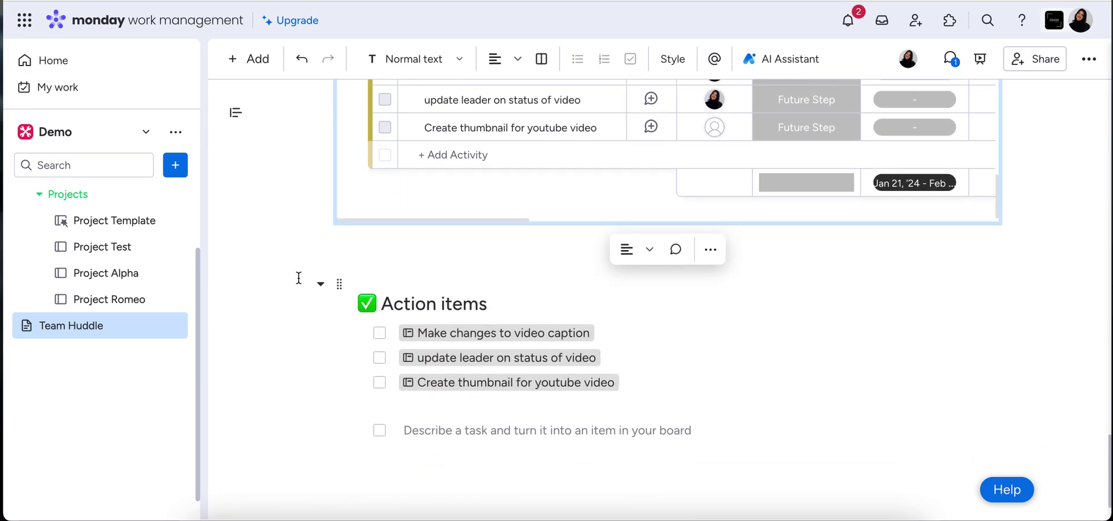
{"action": "scroll", "coordinate": [299, 277], "scroll_direction": "up", "scroll_amount": 8}
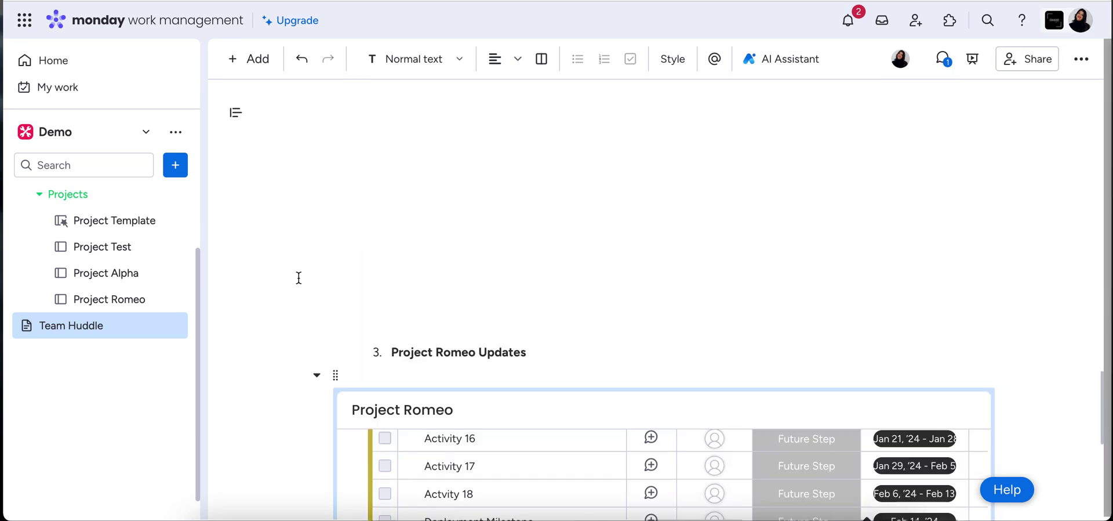
{"action": "scroll", "coordinate": [299, 278], "scroll_direction": "up", "scroll_amount": 10}
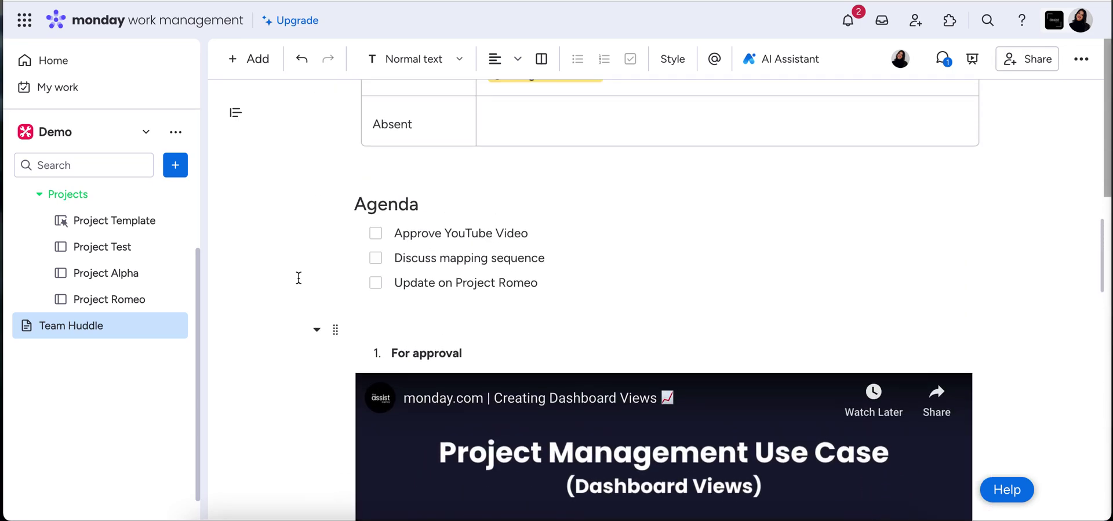
{"action": "scroll", "coordinate": [299, 277], "scroll_direction": "up", "scroll_amount": 5}
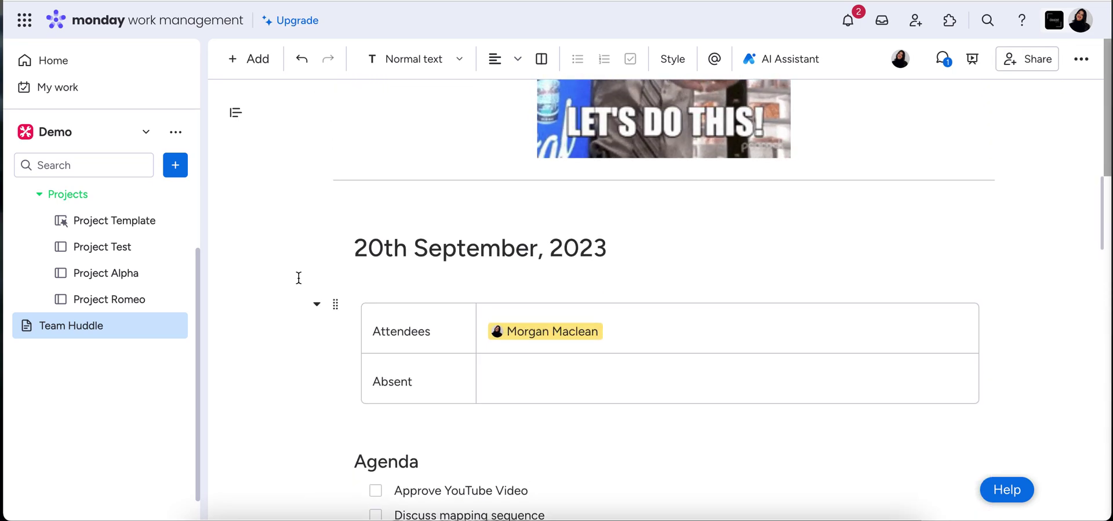
{"action": "scroll", "coordinate": [298, 277], "scroll_direction": "up", "scroll_amount": 5}
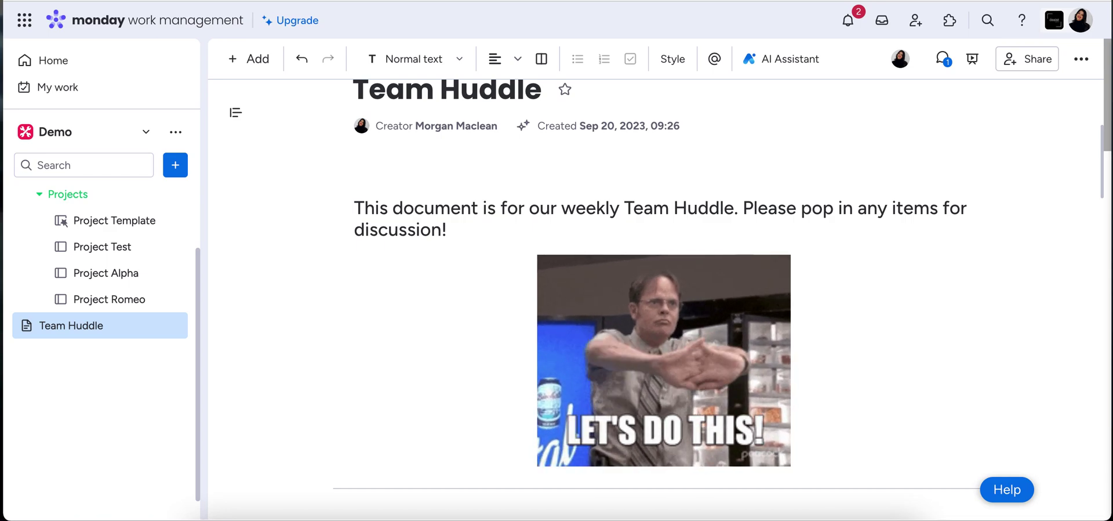
{"action": "left_click", "coordinate": [1023, 58]}
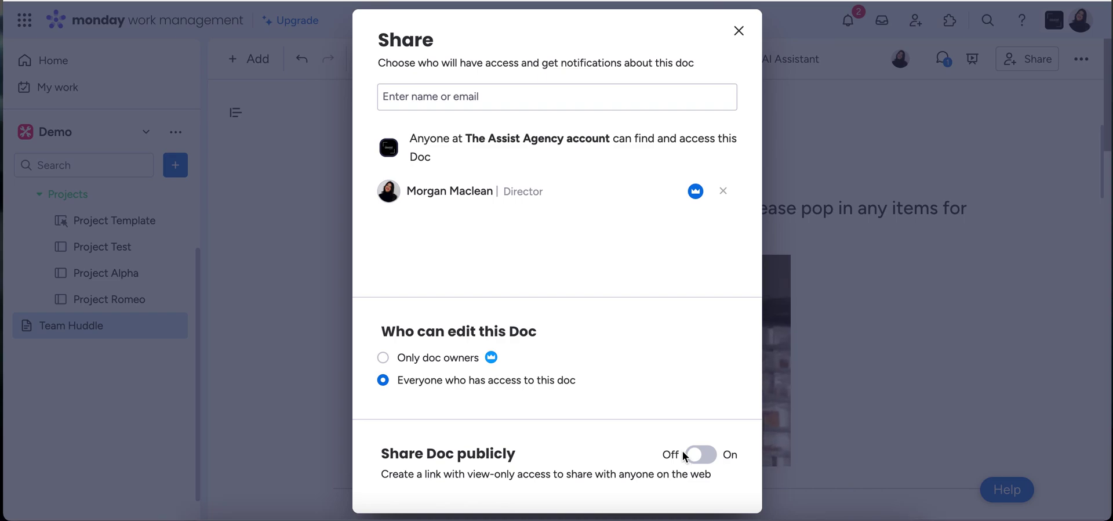
Step: Keep editing set to 'Everyone who has access', close sharing, and show the doc's comments
{"action": "left_click", "coordinate": [383, 358]}
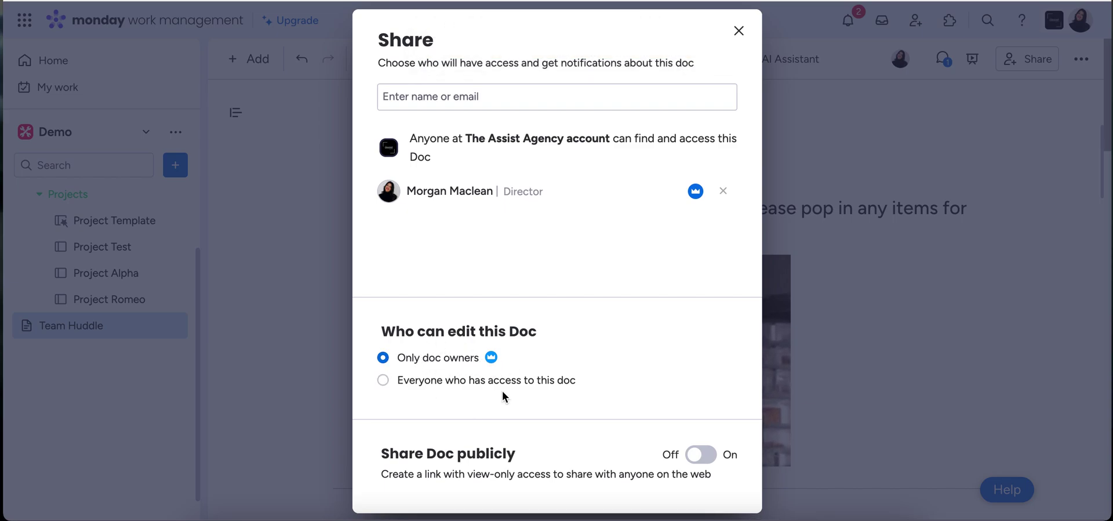
{"action": "left_click", "coordinate": [383, 383]}
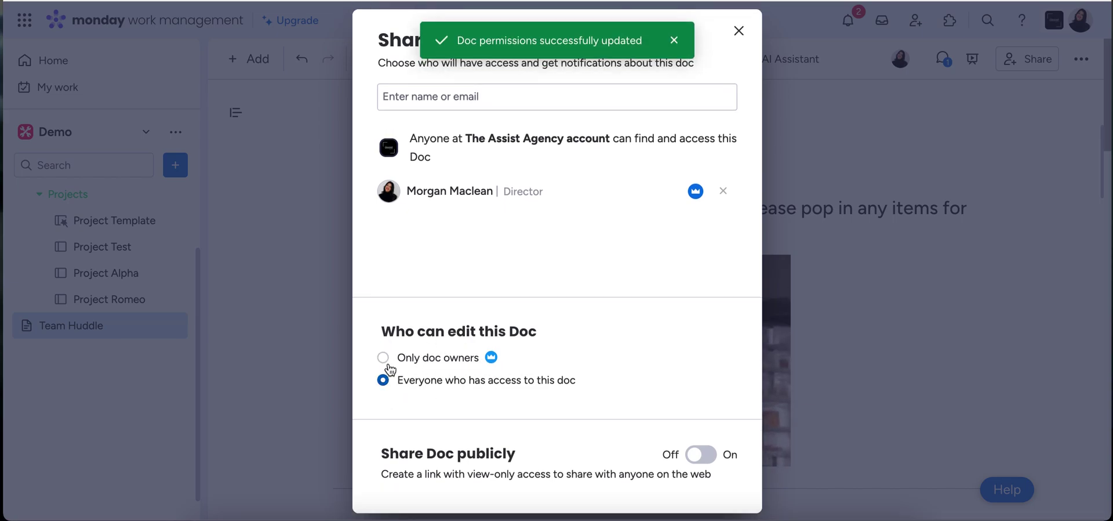
{"action": "left_click", "coordinate": [970, 143]}
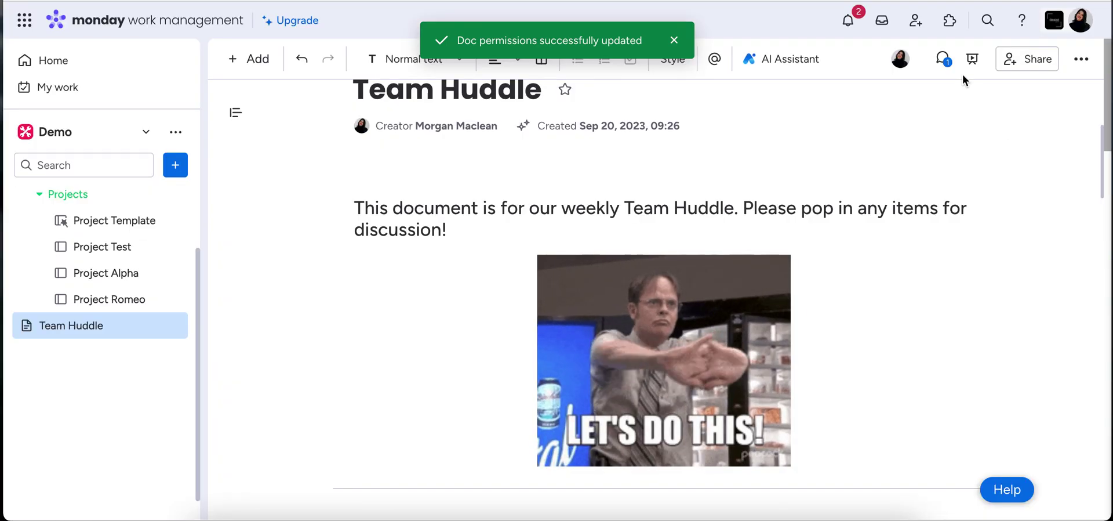
{"action": "left_click", "coordinate": [942, 64]}
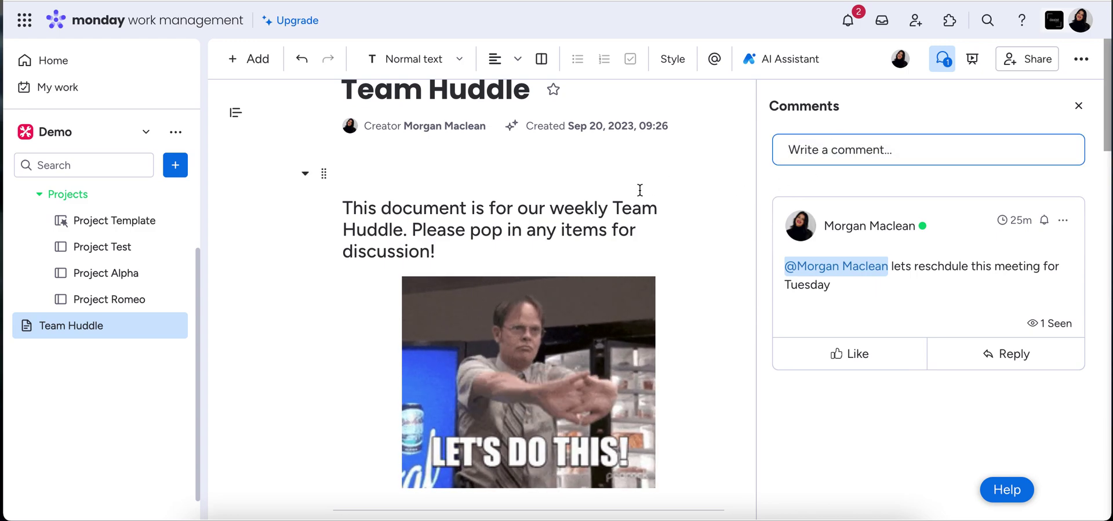
Step: Select 'items for' in the intro, start a comment, then discard it and deselect
{"action": "left_click", "coordinate": [647, 231]}
{"action": "left_click_drag", "start_coordinate": [647, 230], "coordinate": [565, 231]}
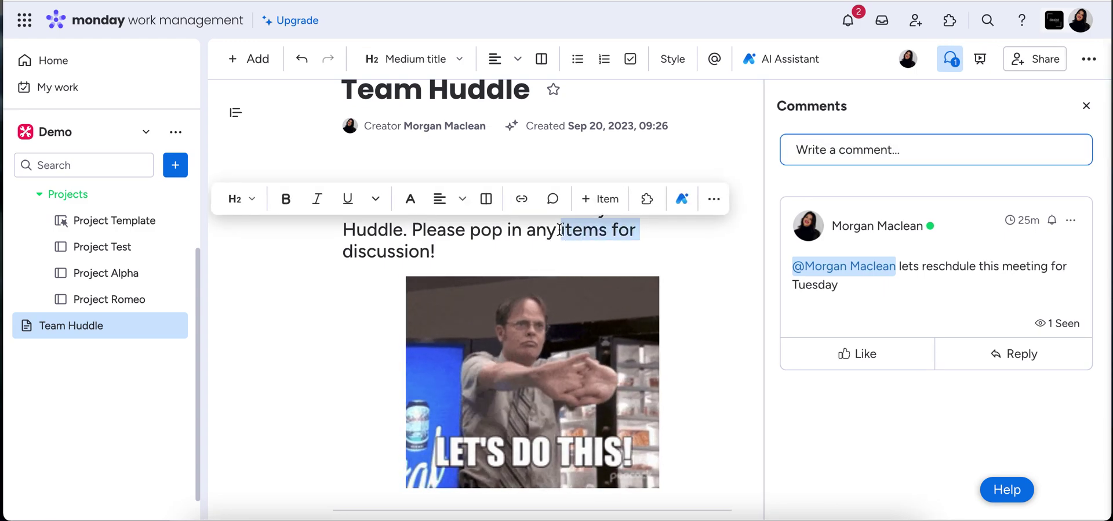
{"action": "left_click", "coordinate": [552, 199]}
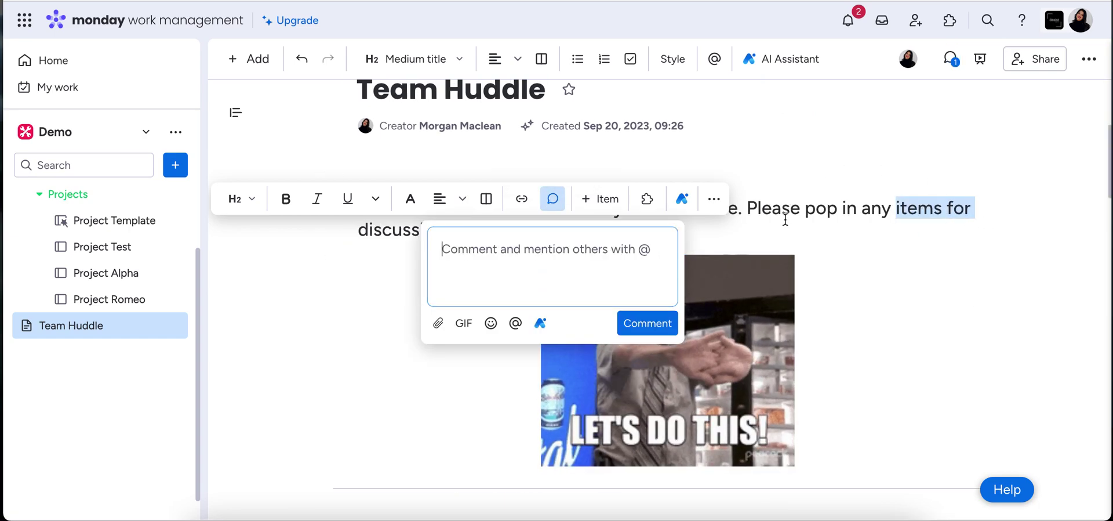
{"action": "left_click", "coordinate": [846, 128]}
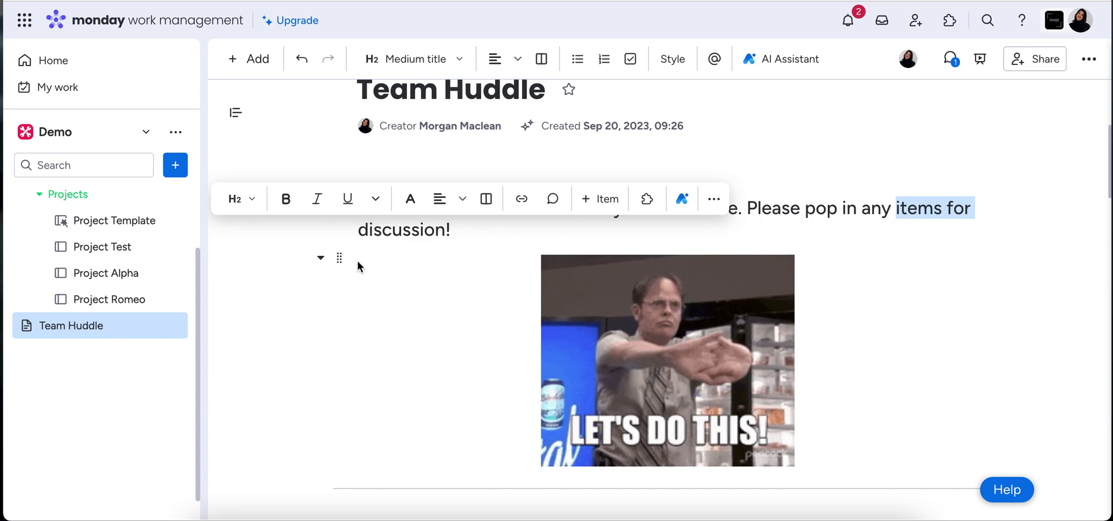
{"action": "left_click", "coordinate": [424, 231]}
{"action": "scroll", "coordinate": [504, 193], "scroll_direction": "up", "scroll_amount": 4}
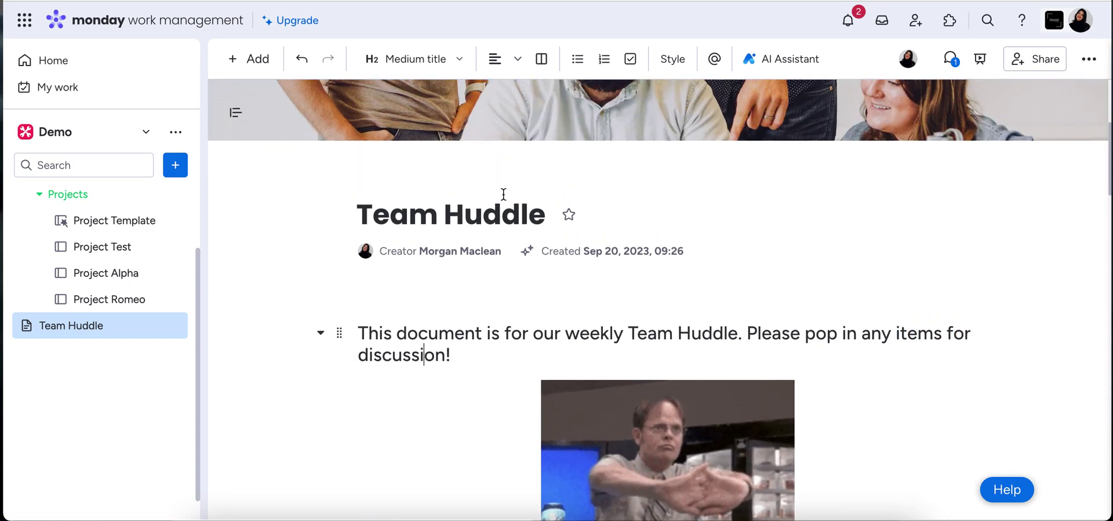
{"action": "scroll", "coordinate": [503, 194], "scroll_direction": "down", "scroll_amount": 8}
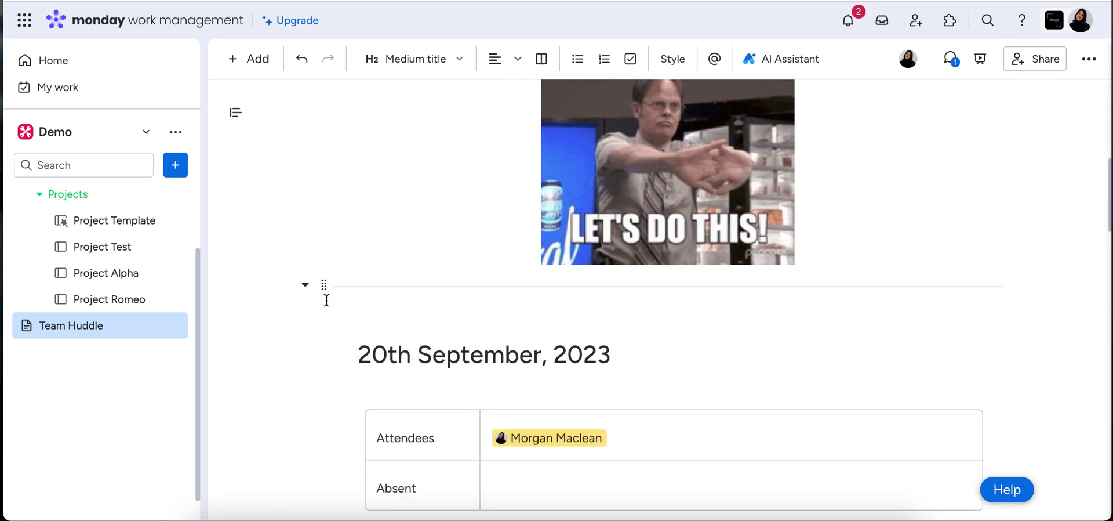
{"action": "scroll", "coordinate": [323, 298], "scroll_direction": "down", "scroll_amount": 5}
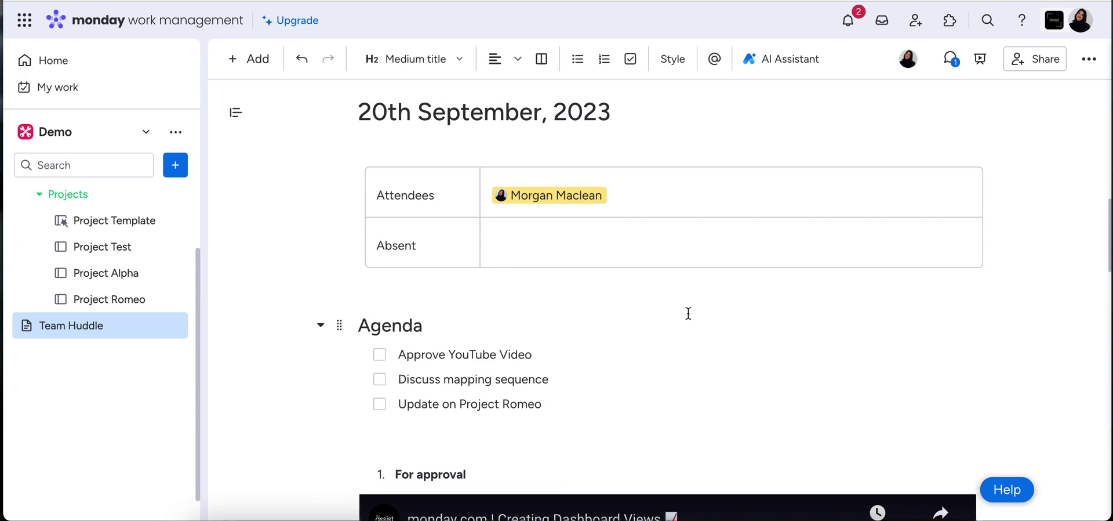
{"action": "scroll", "coordinate": [689, 313], "scroll_direction": "down", "scroll_amount": 6}
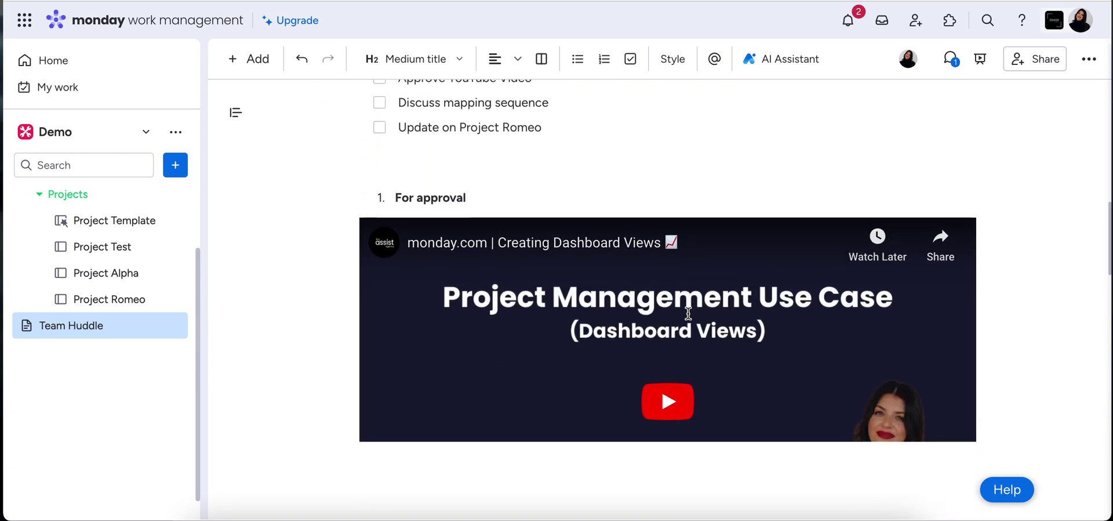
{"action": "scroll", "coordinate": [689, 313], "scroll_direction": "down", "scroll_amount": 8}
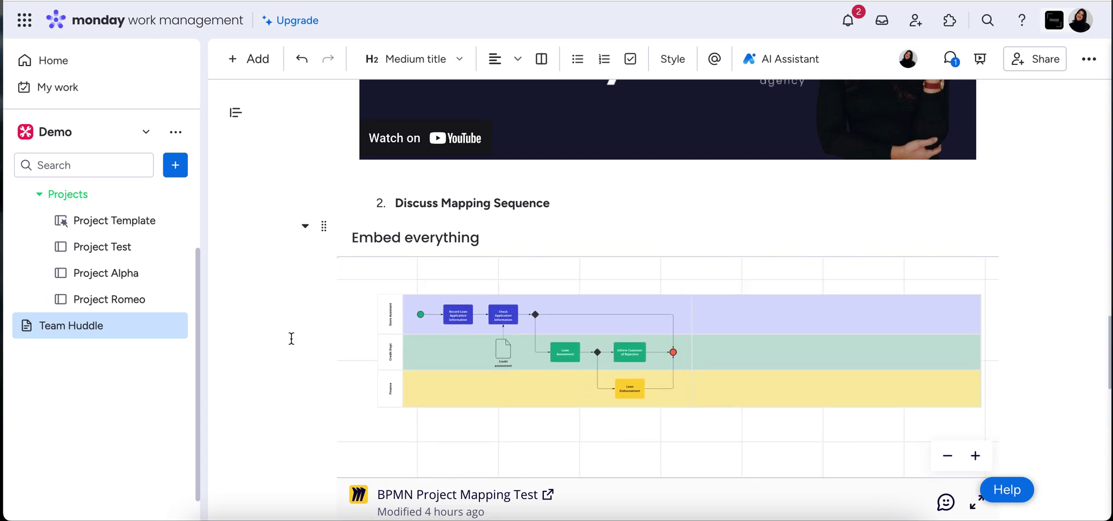
{"action": "scroll", "coordinate": [291, 339], "scroll_direction": "down", "scroll_amount": 8}
{"action": "scroll", "coordinate": [291, 338], "scroll_direction": "down", "scroll_amount": 2}
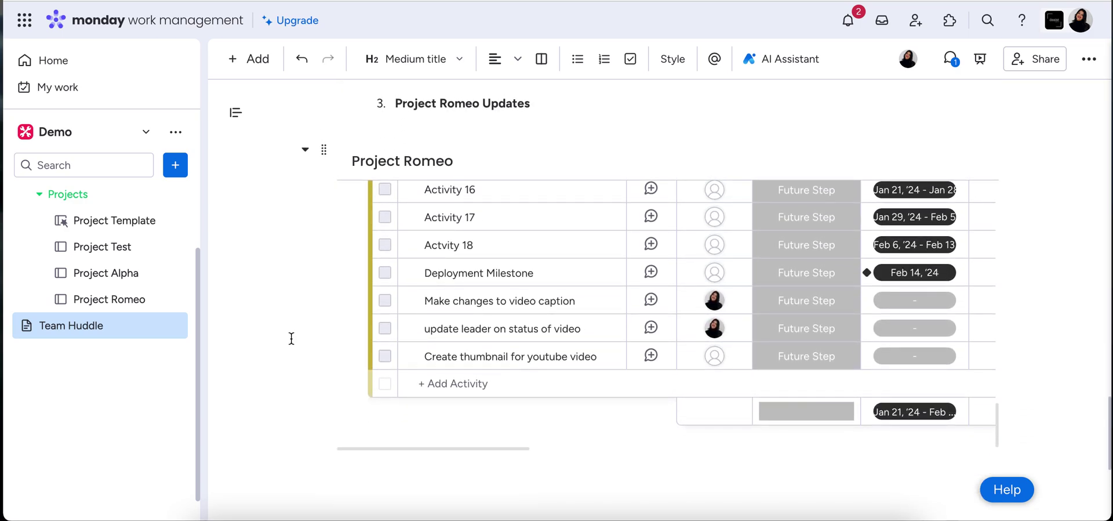
{"action": "scroll", "coordinate": [291, 339], "scroll_direction": "down", "scroll_amount": 2}
{"action": "scroll", "coordinate": [291, 338], "scroll_direction": "up", "scroll_amount": 10}
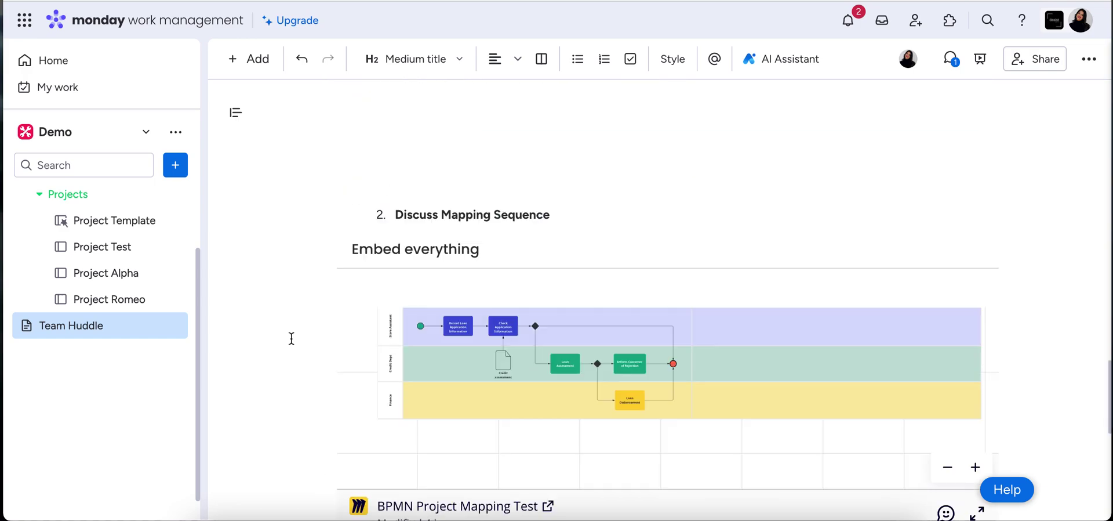